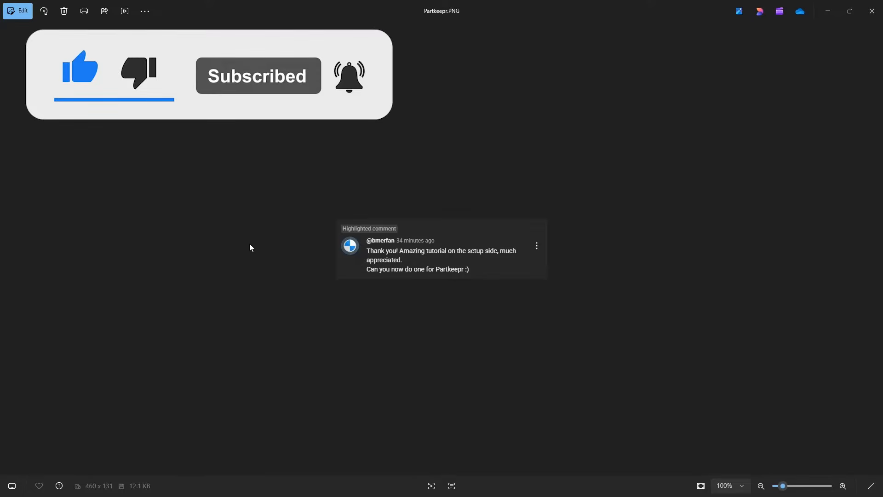
Step: Enlarge the comment in Partkeepr.PNG to read it, and close the image to return to the browser
{"action": "scroll", "coordinate": [253, 242], "scroll_direction": "up", "scroll_amount": 5}
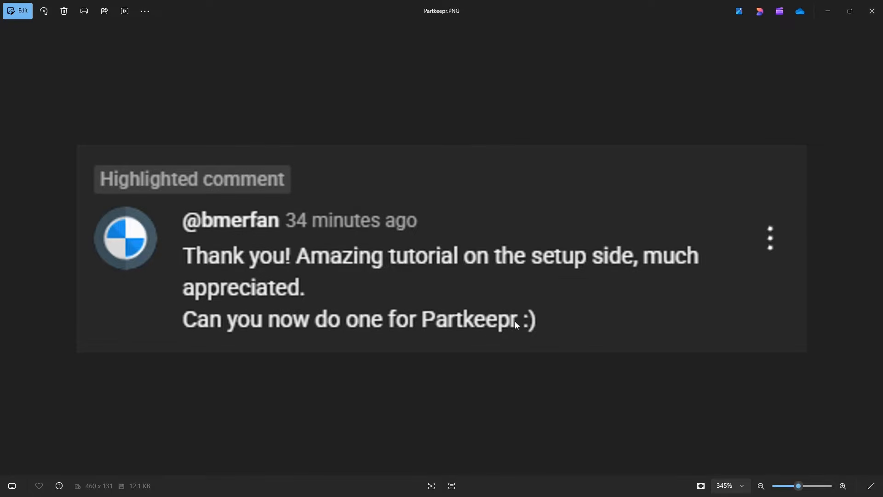
{"action": "left_click", "coordinate": [873, 14]}
{"action": "left_click", "coordinate": [88, 10]}
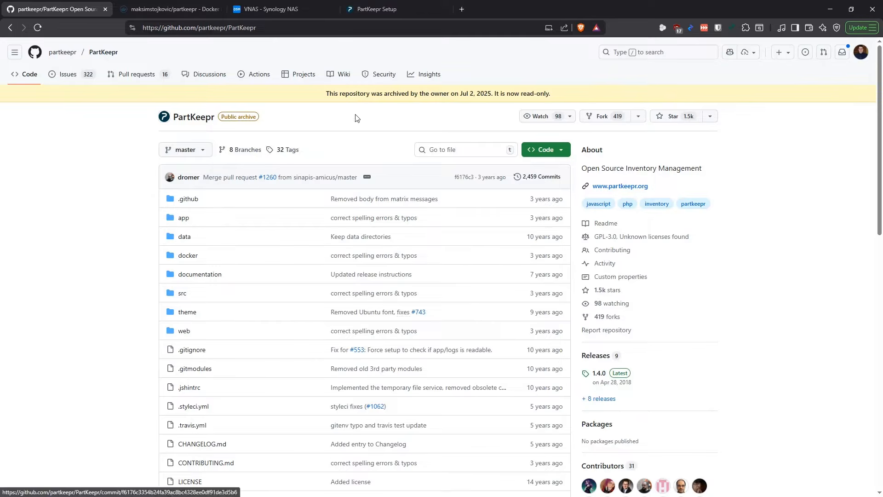
Step: Examine the archive notice and the file list of the PartKeepr GitHub repository
{"action": "left_click_drag", "start_coordinate": [563, 97], "coordinate": [326, 95]}
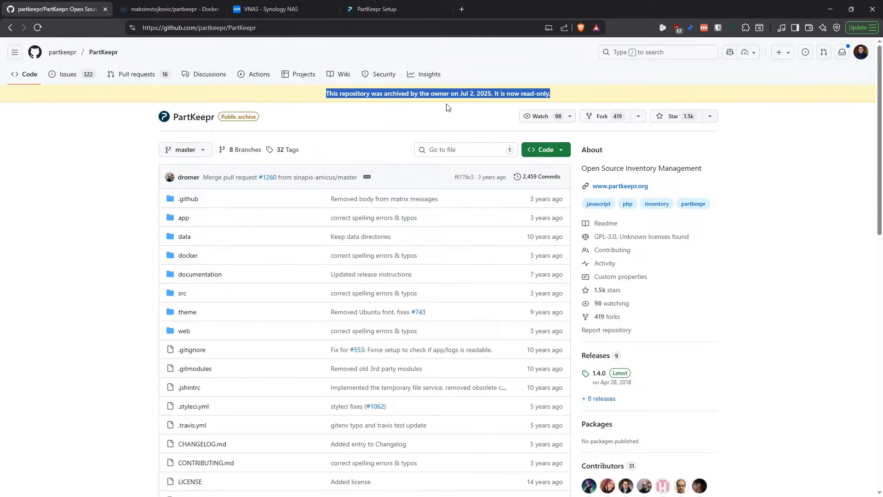
{"action": "left_click", "coordinate": [470, 95]}
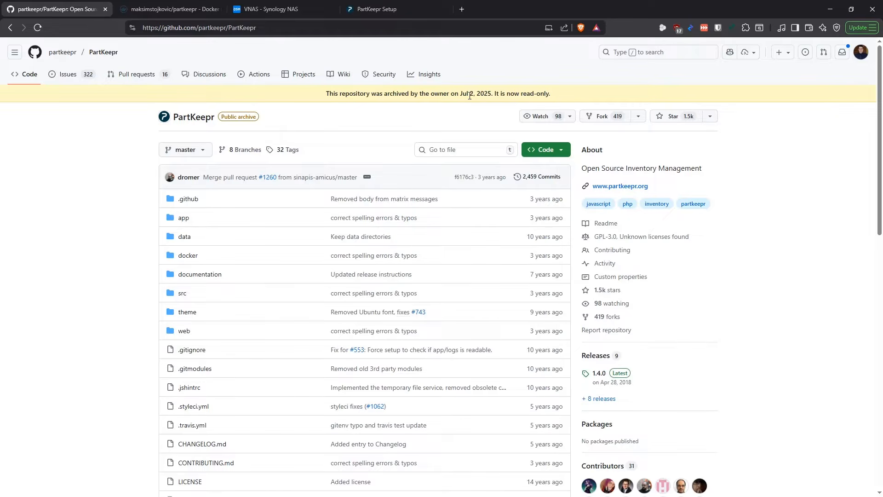
{"action": "left_click_drag", "start_coordinate": [573, 94], "coordinate": [322, 103]}
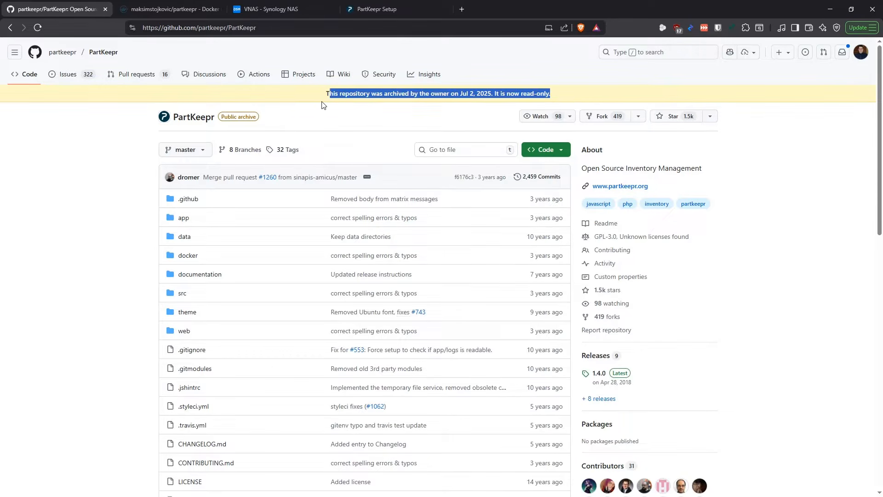
{"action": "left_click", "coordinate": [528, 94]}
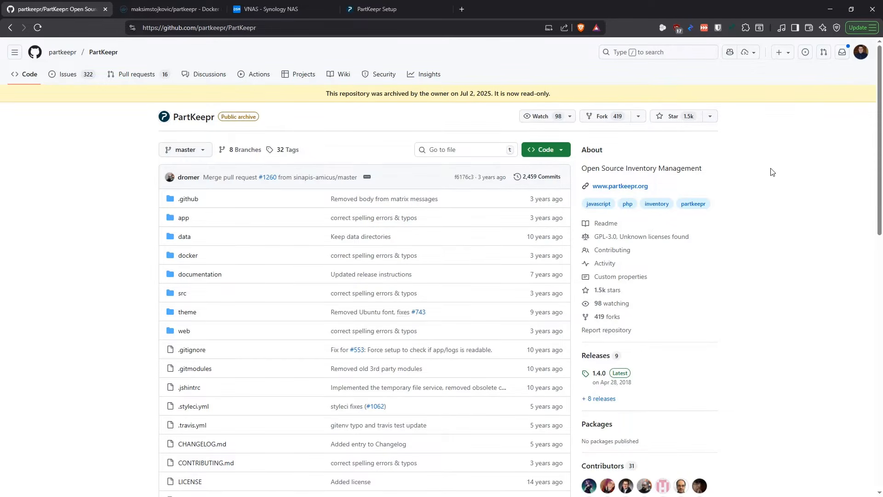
{"action": "scroll", "coordinate": [761, 184], "scroll_direction": "down", "scroll_amount": 3}
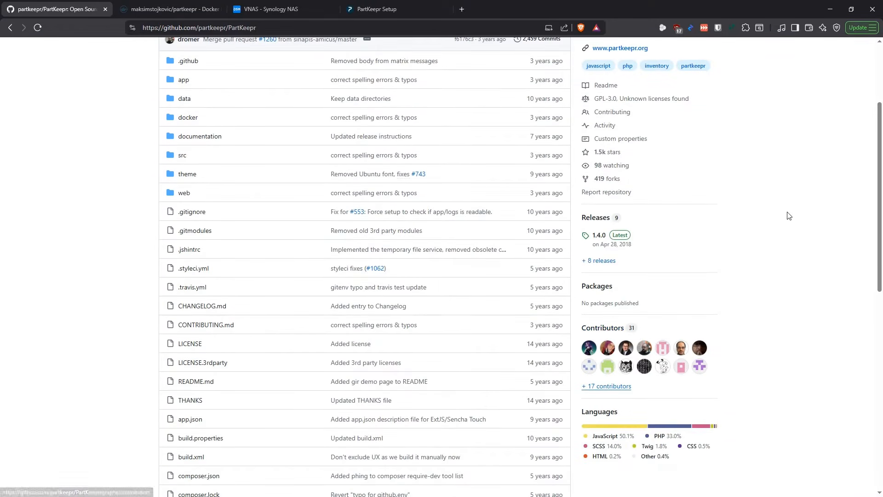
{"action": "scroll", "coordinate": [796, 210], "scroll_direction": "up", "scroll_amount": 3}
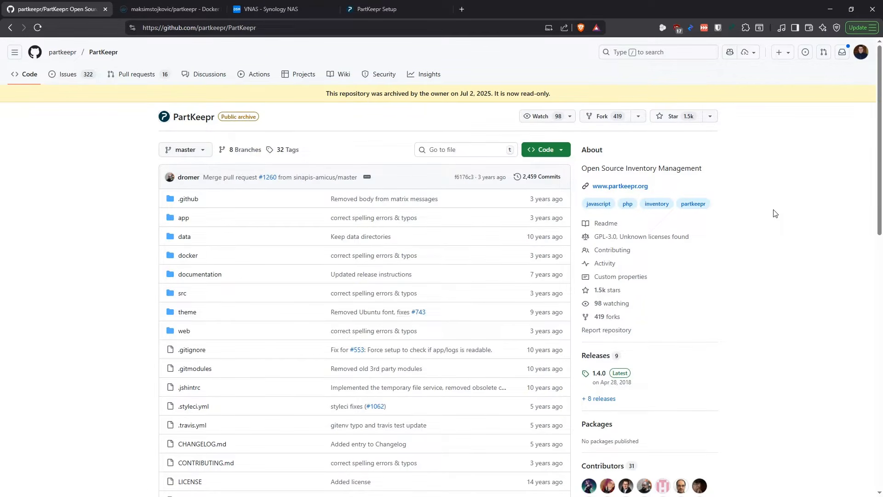
{"action": "right_click", "coordinate": [631, 187]}
{"action": "left_click", "coordinate": [647, 195]}
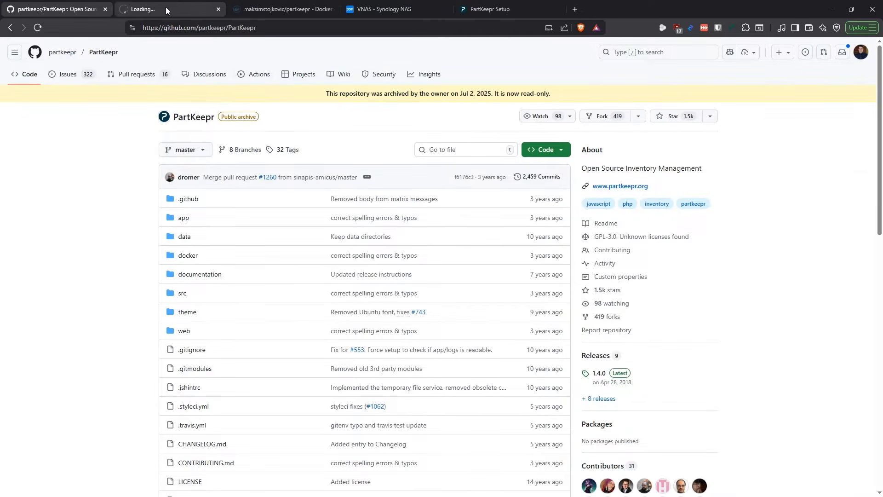
{"action": "left_click", "coordinate": [165, 8]}
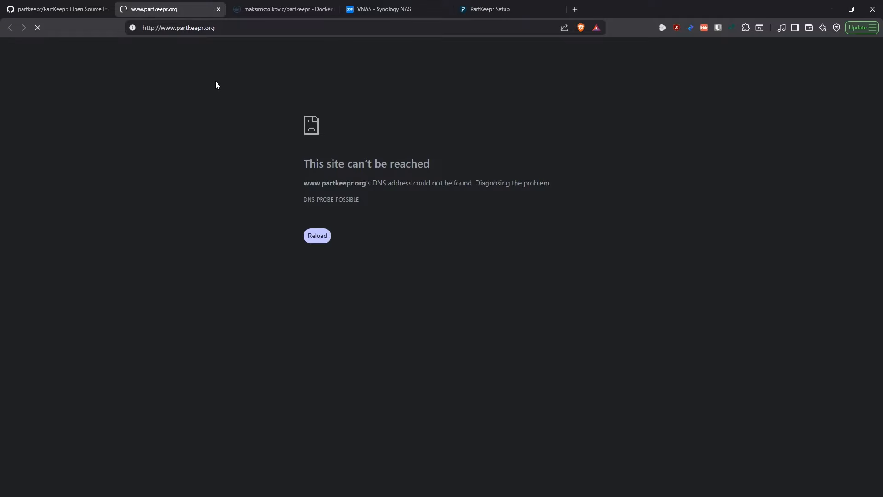
{"action": "left_click", "coordinate": [218, 9]}
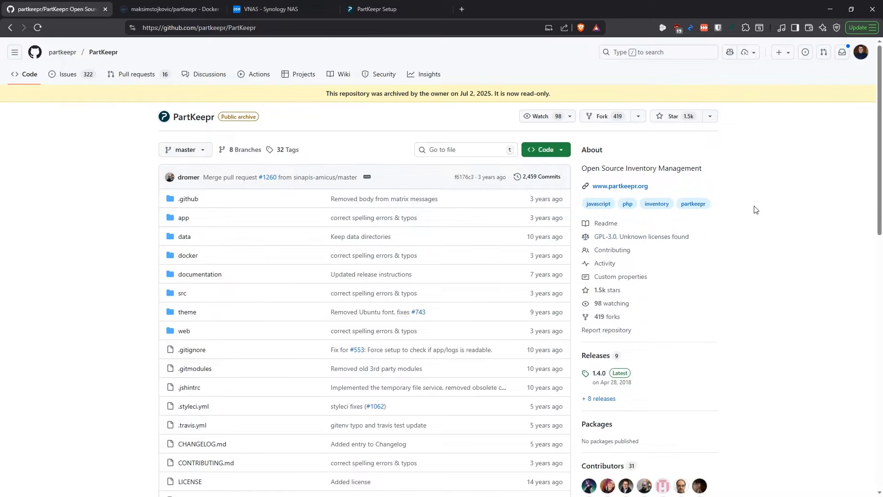
Step: Review the repository's releases, languages, and README sections on demo sites, requirements and installation
{"action": "scroll", "coordinate": [755, 210], "scroll_direction": "down", "scroll_amount": 2}
{"action": "scroll", "coordinate": [754, 211], "scroll_direction": "up", "scroll_amount": 2}
{"action": "scroll", "coordinate": [764, 227], "scroll_direction": "down", "scroll_amount": 3}
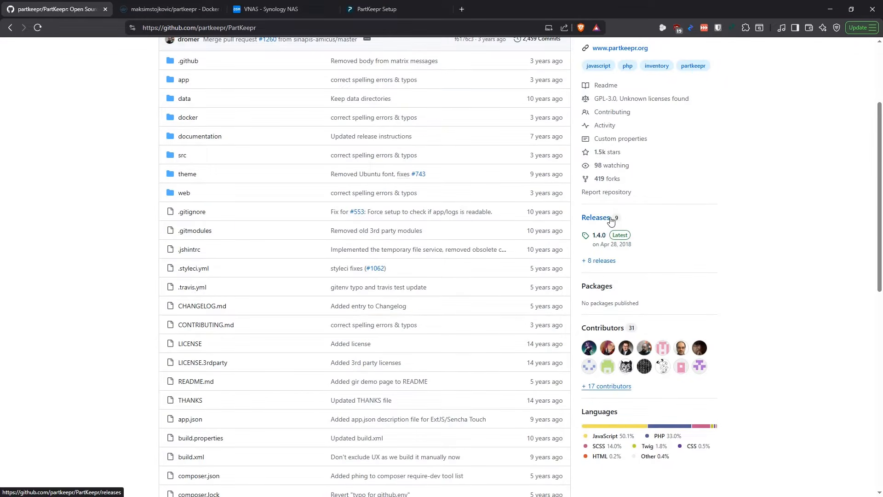
{"action": "scroll", "coordinate": [792, 199], "scroll_direction": "down", "scroll_amount": 3}
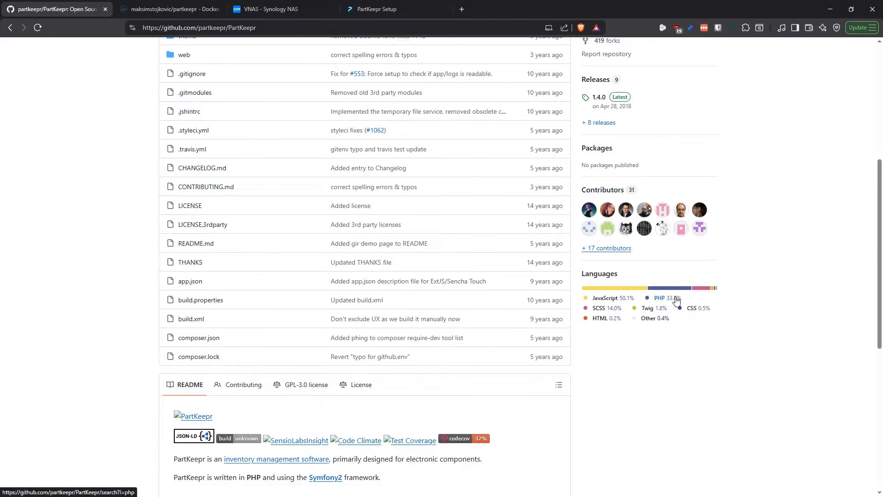
{"action": "scroll", "coordinate": [760, 221], "scroll_direction": "down", "scroll_amount": 7}
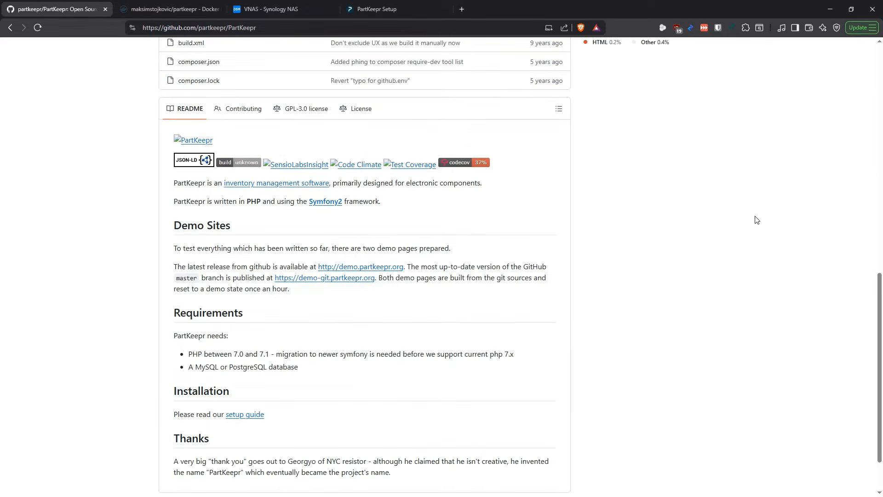
{"action": "scroll", "coordinate": [745, 225], "scroll_direction": "up", "scroll_amount": 9}
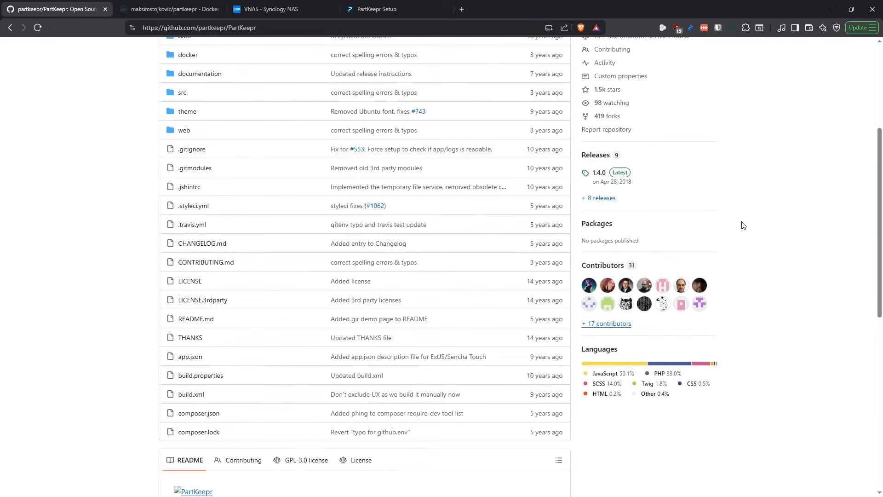
Step: Examine the mhubig/partkeepr image page on Docker Hub, including its last update and setup instructions
{"action": "key", "text": "ctrl+Tab"}
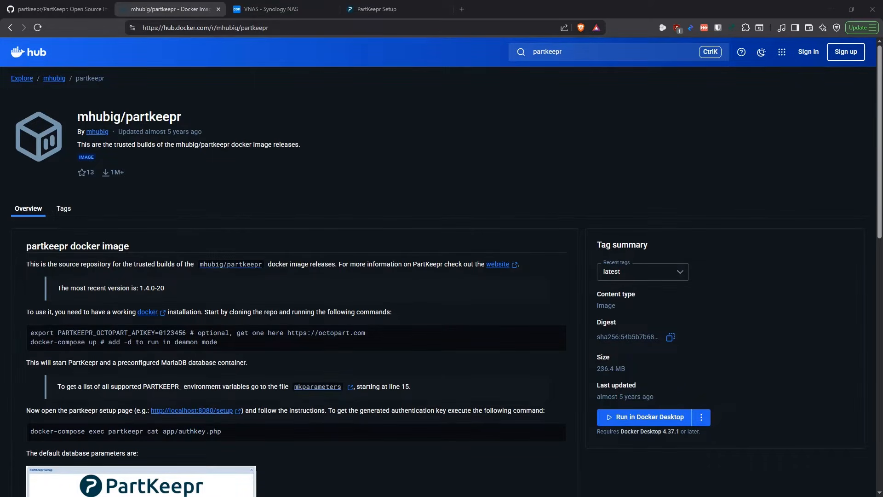
{"action": "left_click_drag", "start_coordinate": [78, 117], "coordinate": [120, 117]}
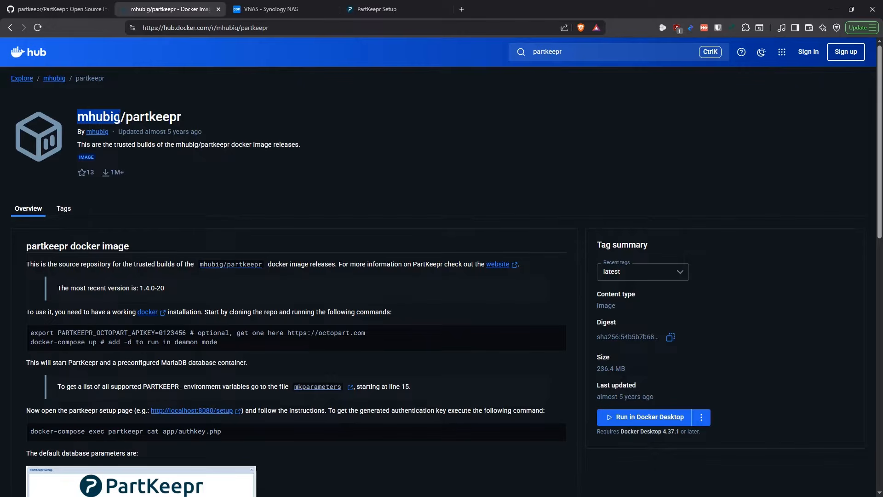
{"action": "left_click_drag", "start_coordinate": [182, 118], "coordinate": [125, 118]}
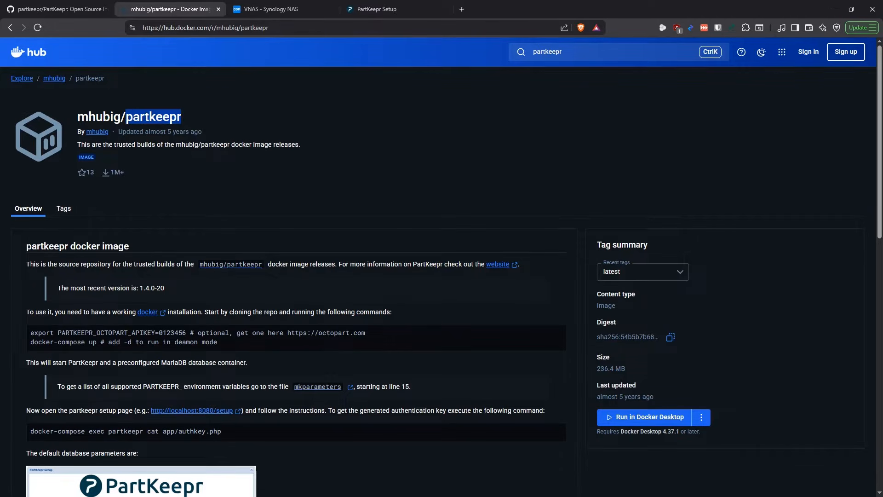
{"action": "left_click_drag", "start_coordinate": [202, 132], "coordinate": [119, 140]}
{"action": "left_click", "coordinate": [193, 180]}
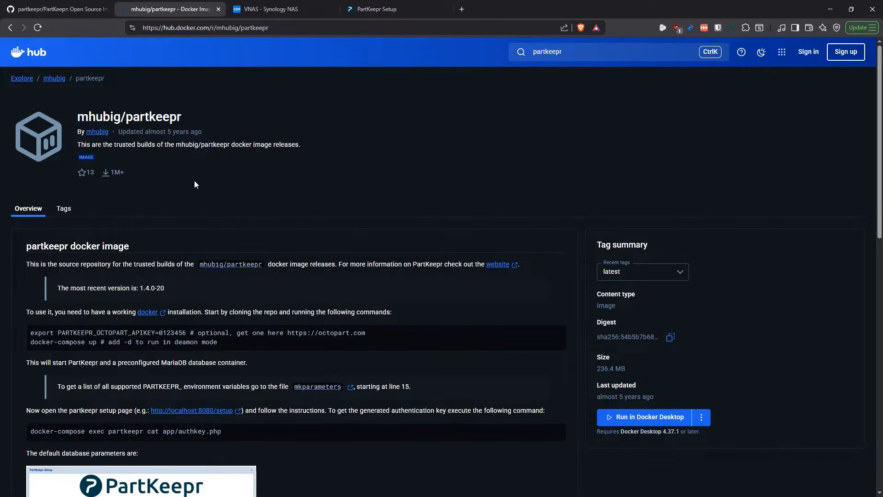
{"action": "scroll", "coordinate": [209, 301], "scroll_direction": "down", "scroll_amount": 13}
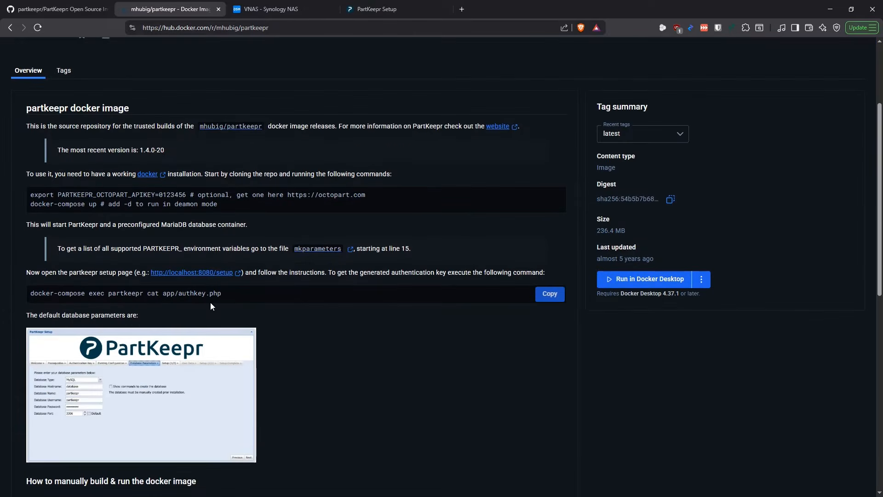
{"action": "scroll", "coordinate": [206, 304], "scroll_direction": "up", "scroll_amount": 9}
{"action": "scroll", "coordinate": [207, 305], "scroll_direction": "up", "scroll_amount": 4}
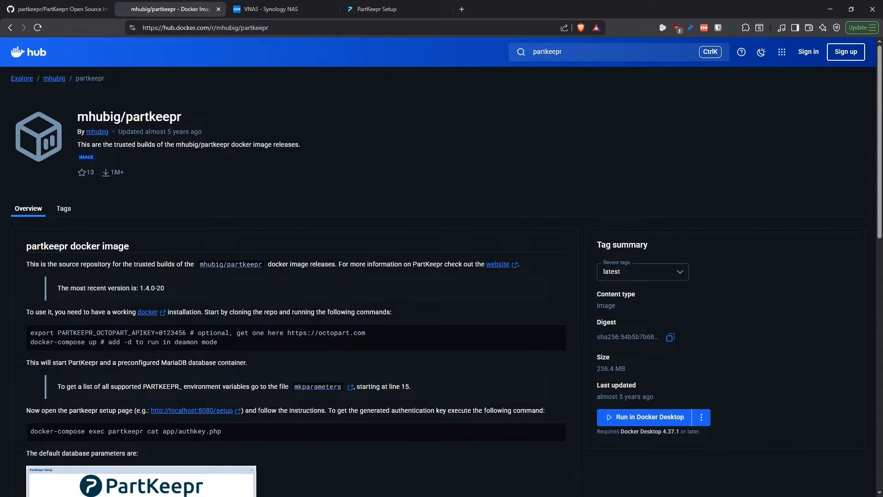
{"action": "left_click", "coordinate": [283, 285]}
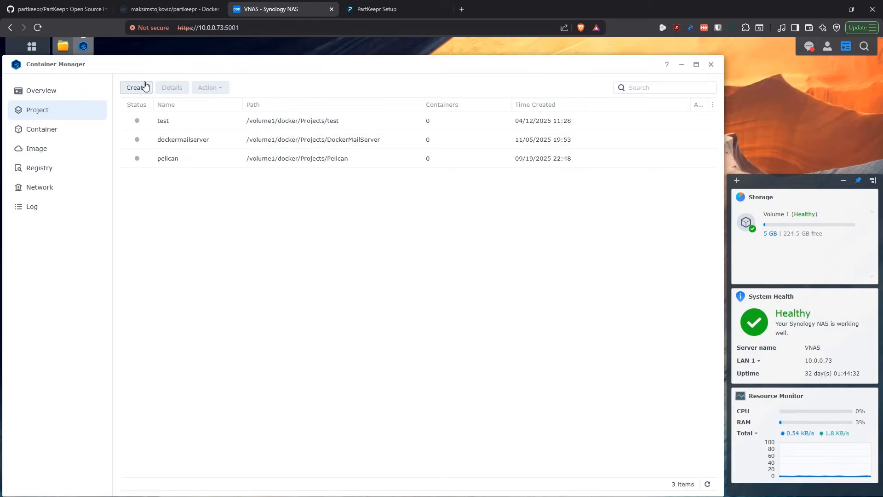
Step: Open File Station on the Synology NAS and browse to the docker/Containers/Partkeepr folder
{"action": "left_click", "coordinate": [73, 45]}
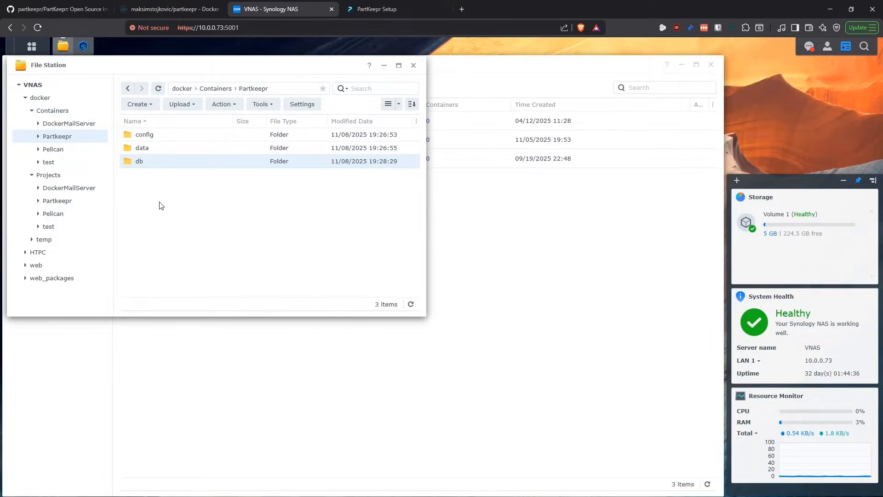
{"action": "left_click", "coordinate": [66, 112]}
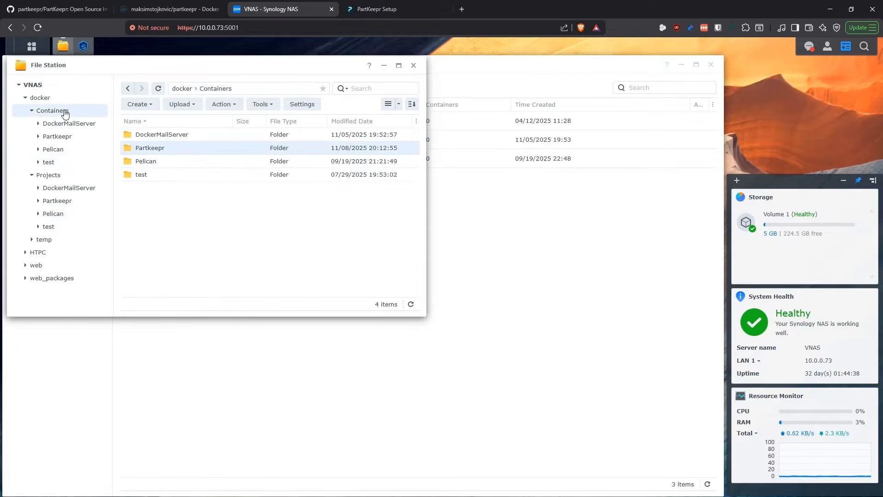
{"action": "left_click", "coordinate": [58, 98]}
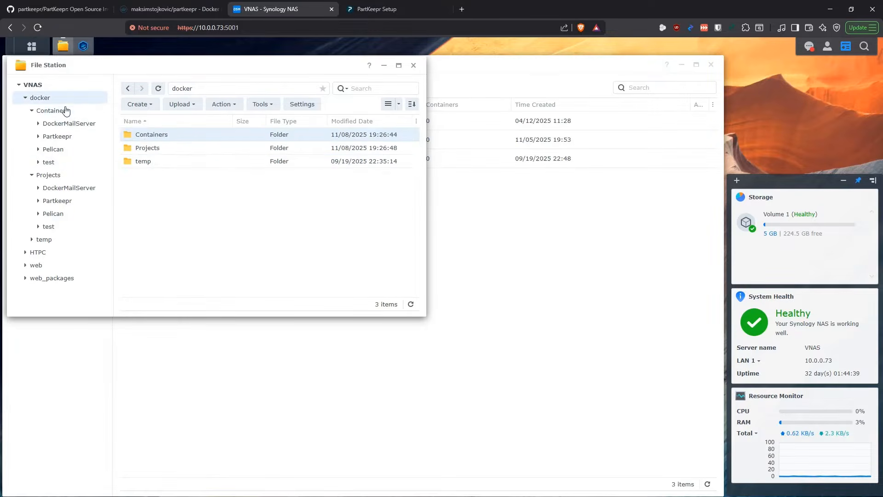
{"action": "double_click", "coordinate": [162, 135]}
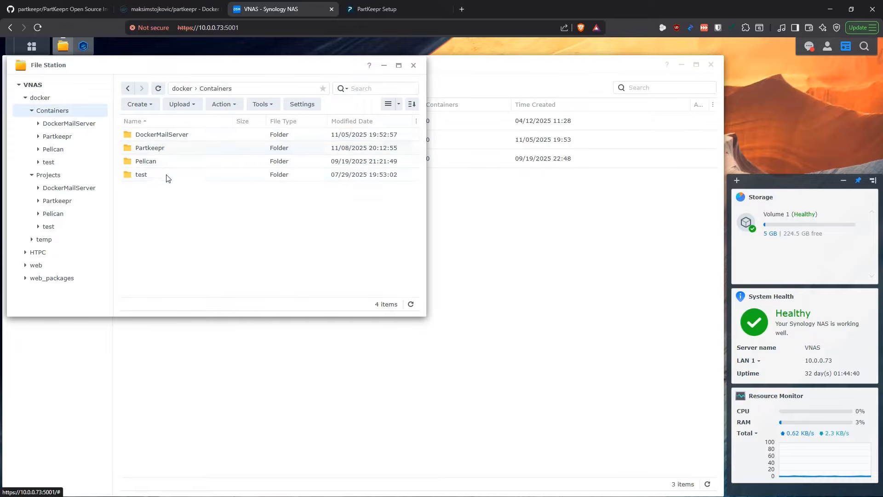
{"action": "double_click", "coordinate": [173, 151]}
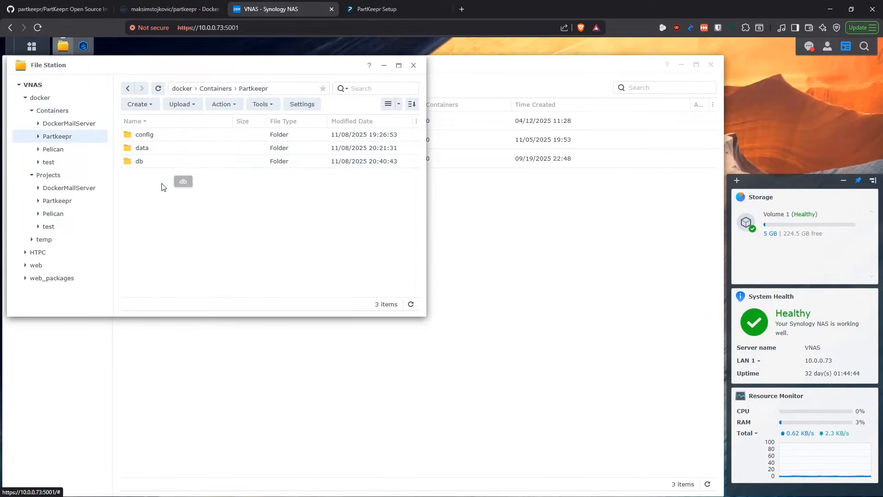
Step: Inspect the contents of the config, data and db subfolders in the Partkeepr container folder
{"action": "double_click", "coordinate": [161, 135]}
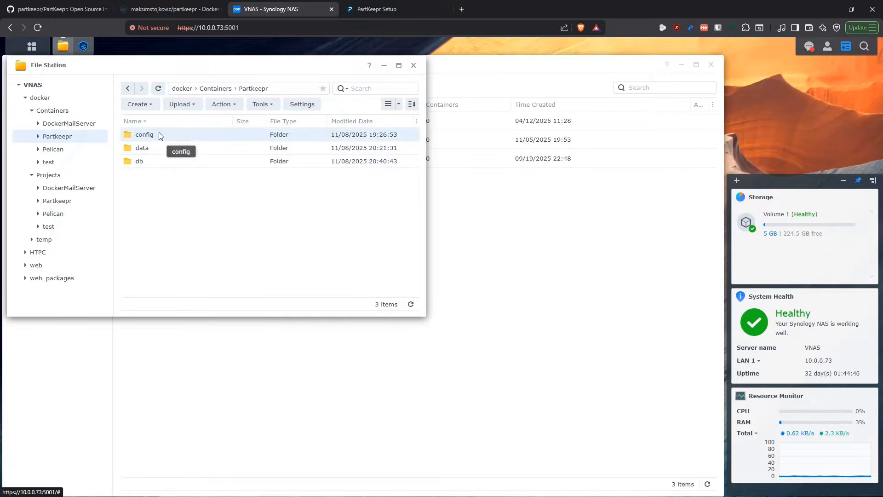
{"action": "left_click", "coordinate": [127, 88]}
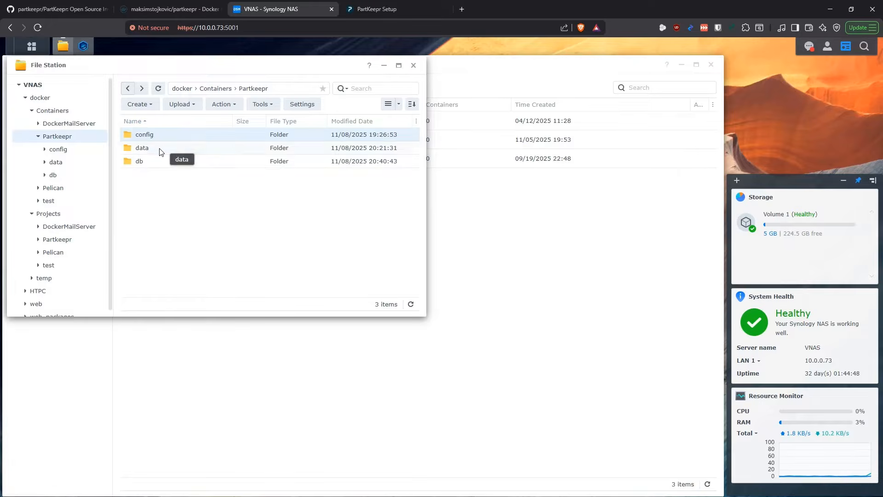
{"action": "double_click", "coordinate": [160, 148]}
{"action": "left_click", "coordinate": [128, 89]}
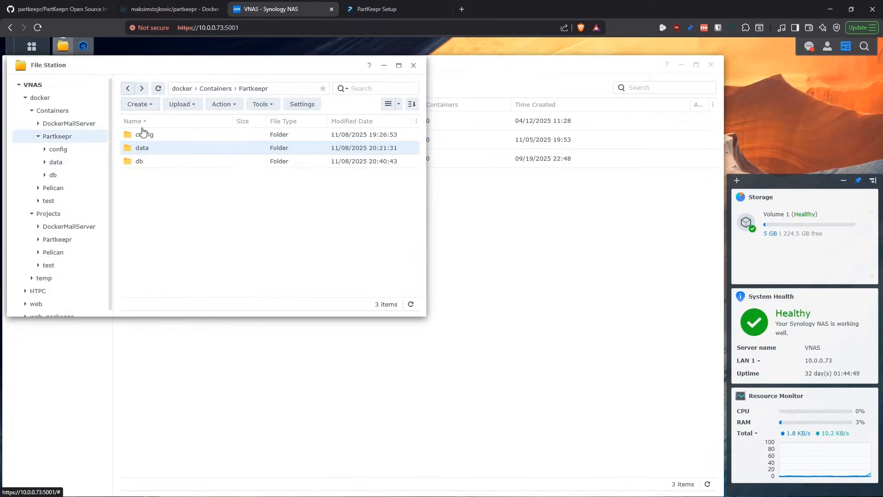
{"action": "double_click", "coordinate": [155, 163]}
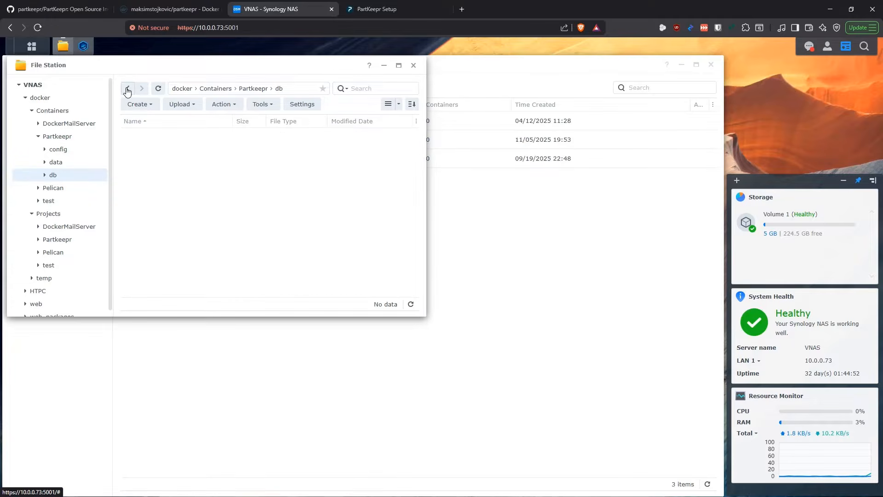
{"action": "left_click", "coordinate": [127, 89]}
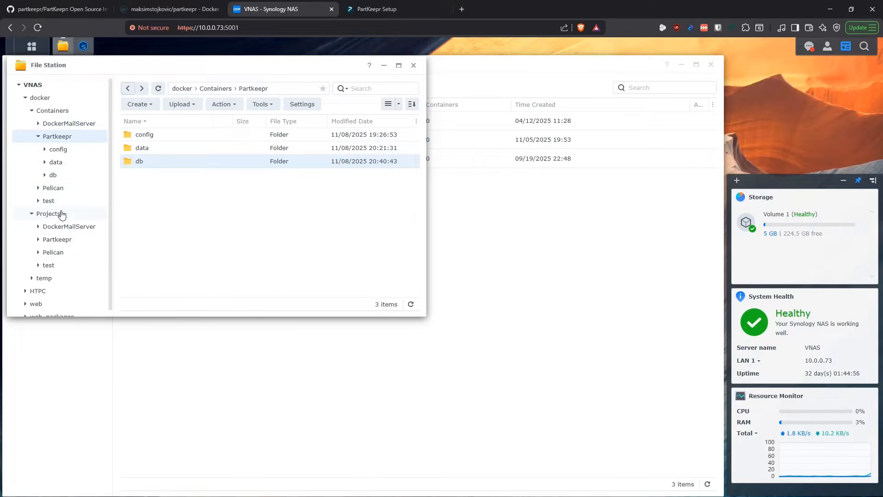
Step: Inspect the docker/Projects/Partkeepr folder and bring Container Manager's project list back into view
{"action": "left_click", "coordinate": [54, 213]}
{"action": "double_click", "coordinate": [159, 147]}
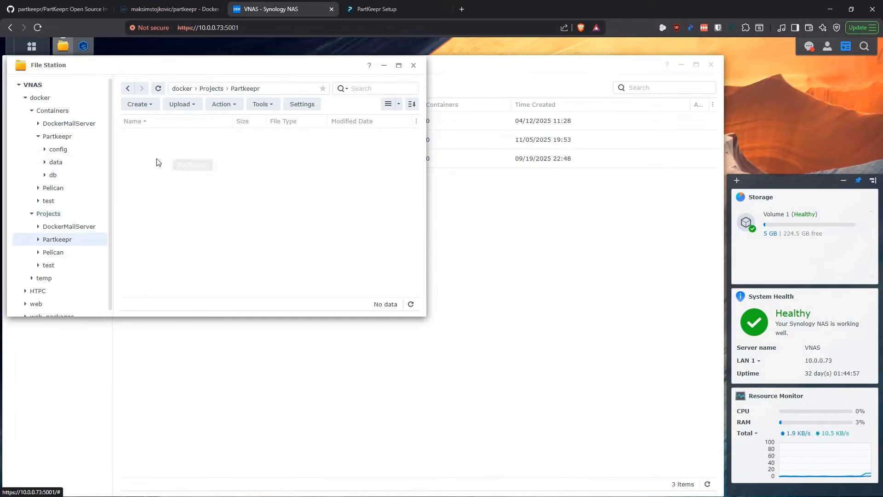
{"action": "left_click", "coordinate": [128, 88]}
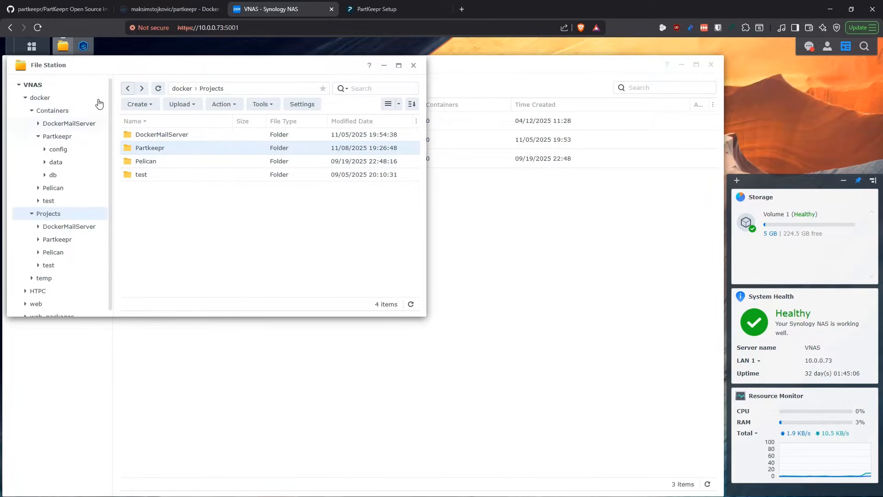
{"action": "left_click", "coordinate": [62, 46]}
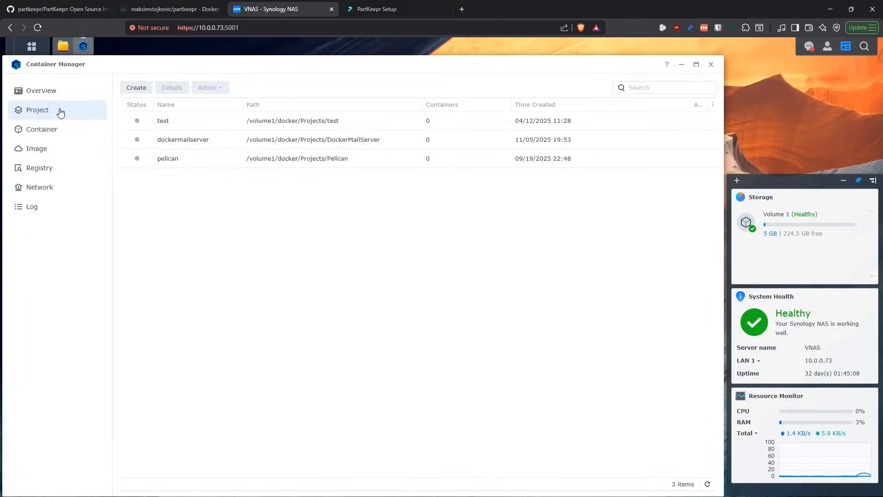
Step: Start a new Container Manager project named partkeepr with its path set to /docker/Projects/Partkeepr
{"action": "left_click", "coordinate": [136, 88]}
{"action": "left_click", "coordinate": [339, 205]}
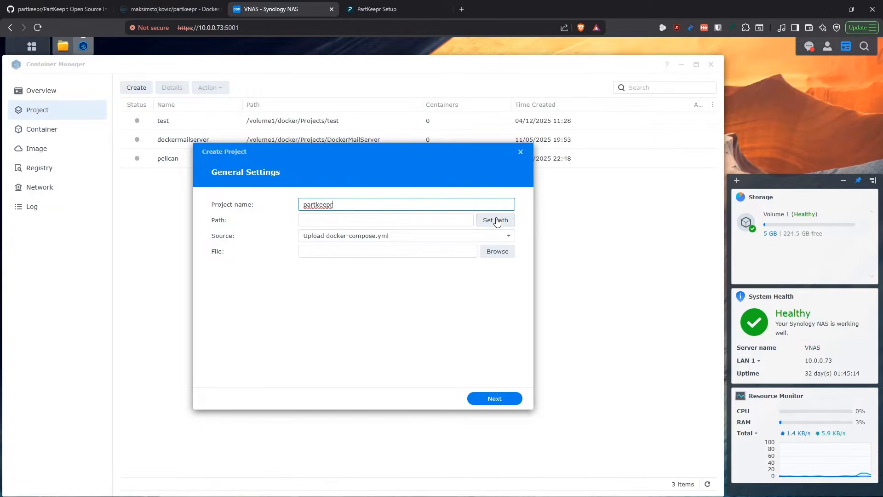
{"action": "left_click", "coordinate": [497, 221]}
{"action": "left_click", "coordinate": [281, 227]}
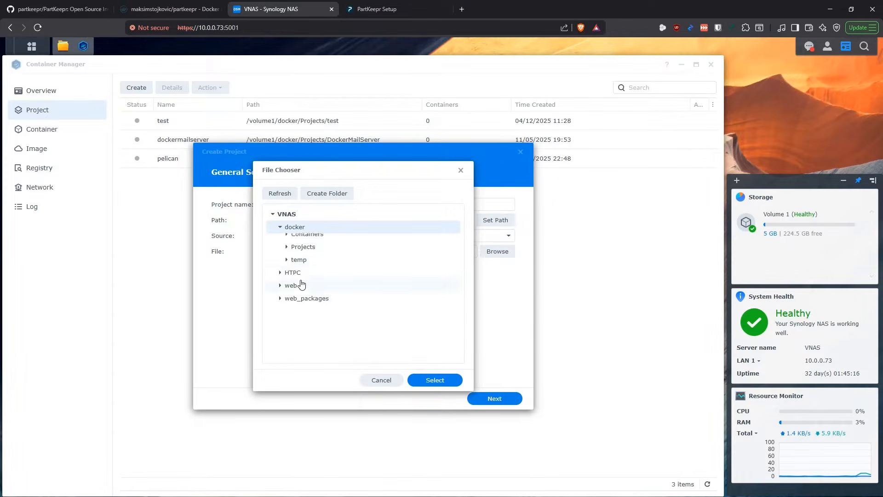
{"action": "left_click", "coordinate": [287, 253]}
{"action": "left_click", "coordinate": [313, 280]}
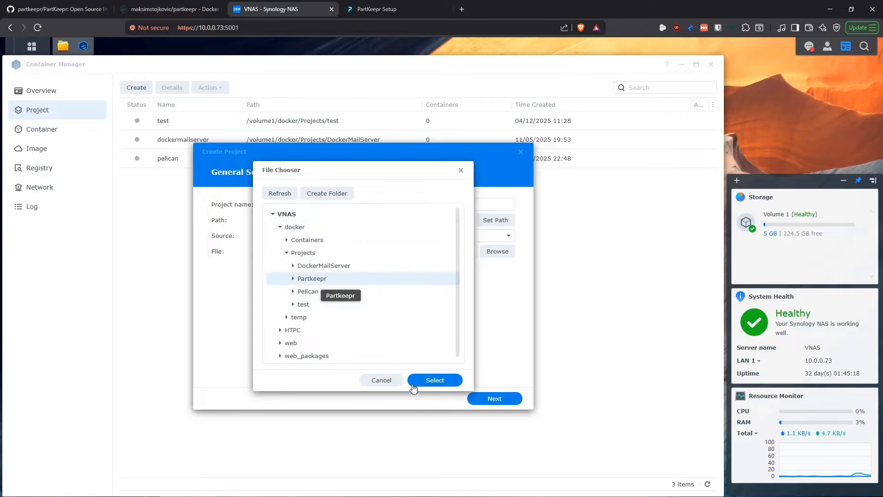
{"action": "left_click", "coordinate": [435, 380]}
Step: Create the project from a pasted docker-compose.yml, including the MySQL root and user passwords, without a Web Station portal or starting it
{"action": "left_click", "coordinate": [430, 239]}
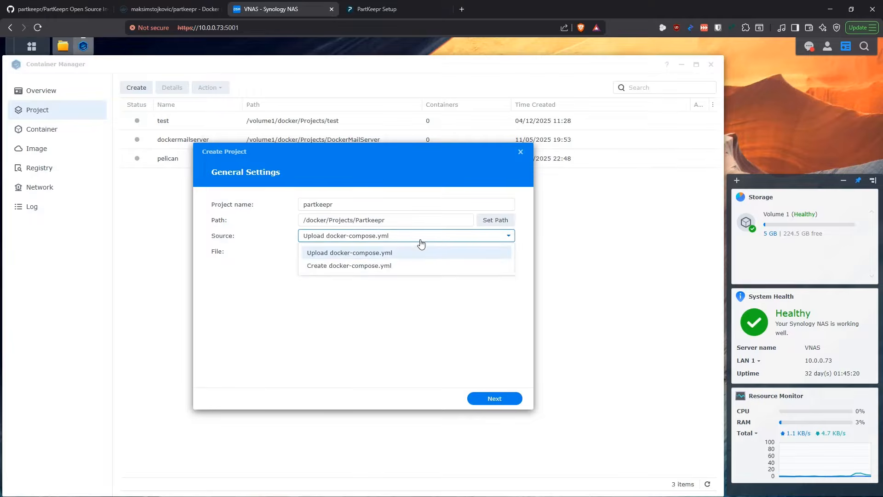
{"action": "left_click", "coordinate": [385, 266]}
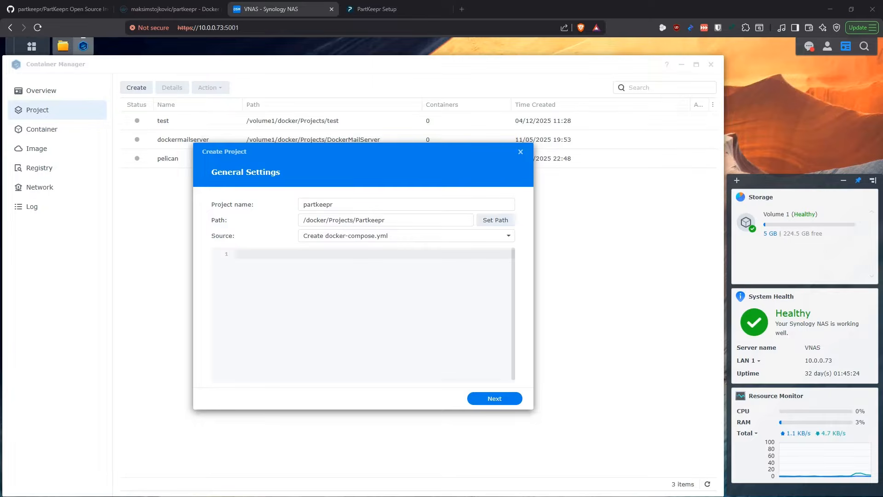
{"action": "key", "text": "ctrl+v"}
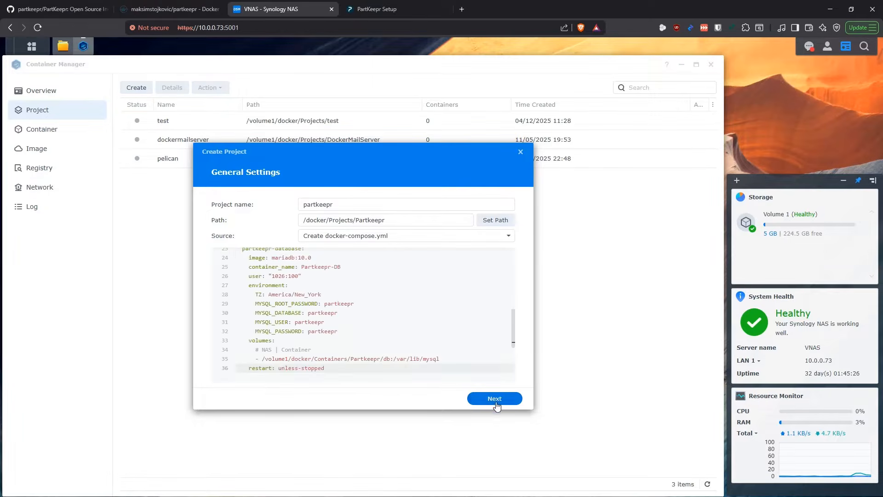
{"action": "left_click", "coordinate": [493, 401]}
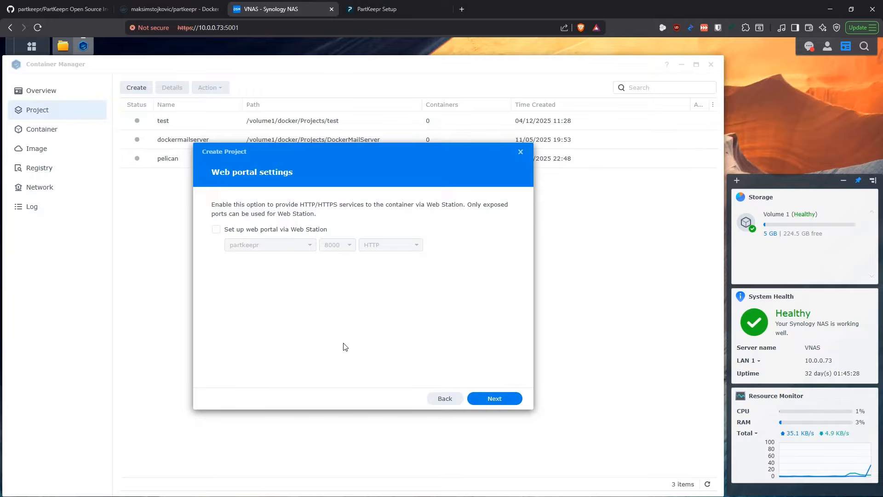
{"action": "left_click", "coordinate": [496, 403]}
{"action": "left_click", "coordinate": [293, 376]}
{"action": "left_click", "coordinate": [501, 400]}
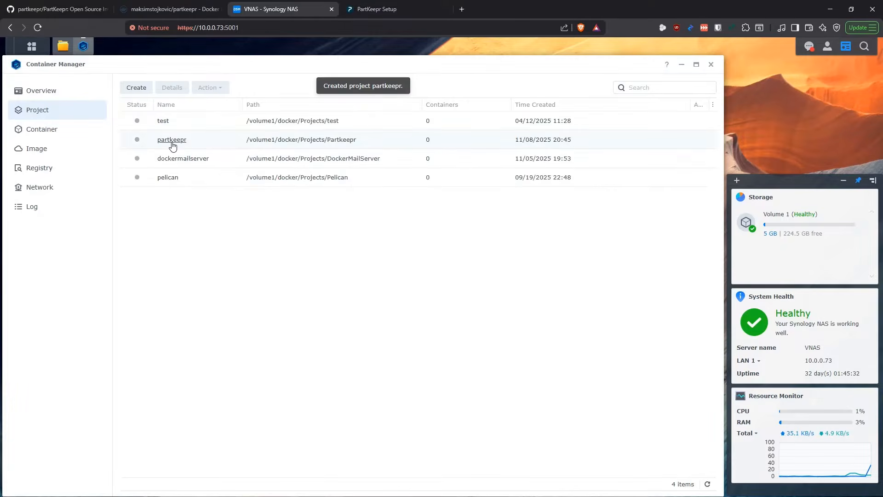
Step: Open the partkeepr project's YAML configuration and review its app container and DB container sections
{"action": "left_click", "coordinate": [172, 139]}
{"action": "left_click", "coordinate": [235, 115]}
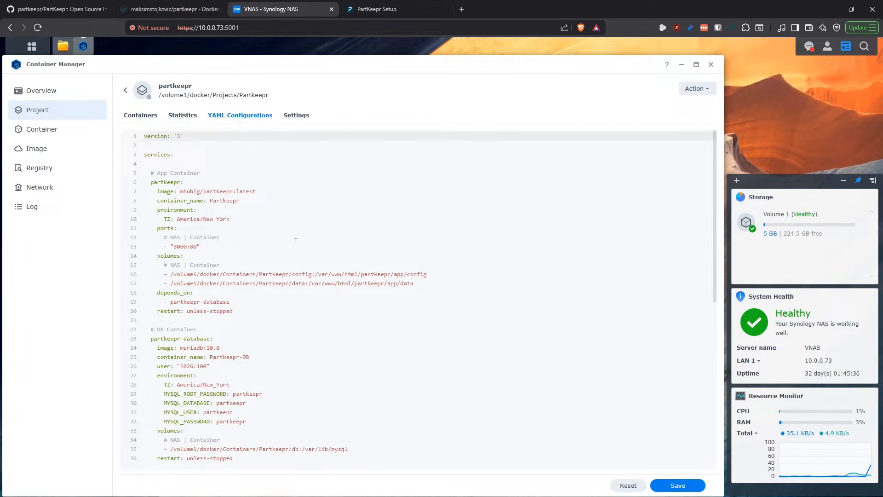
{"action": "left_click_drag", "start_coordinate": [150, 173], "coordinate": [262, 311]}
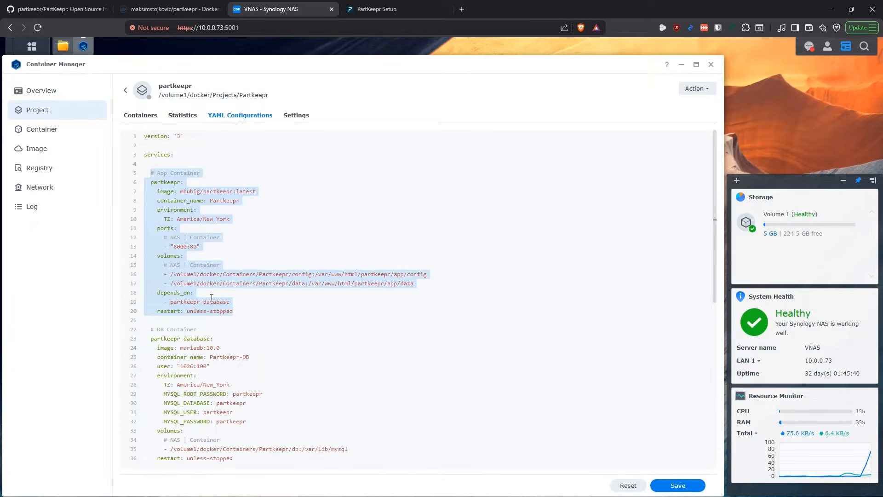
{"action": "left_click_drag", "start_coordinate": [151, 330], "coordinate": [246, 431]}
{"action": "left_click", "coordinate": [262, 369]}
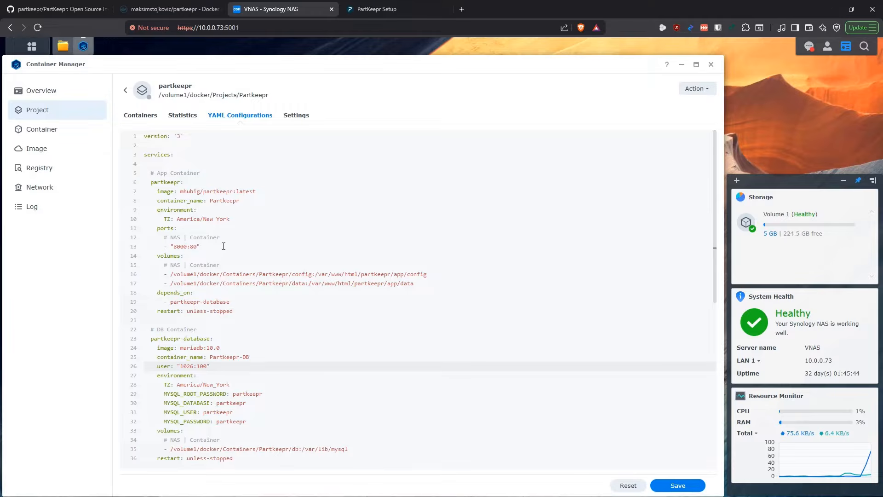
Step: Examine the app container's image, container name and time zone settings in the YAML
{"action": "left_click_drag", "start_coordinate": [180, 191], "coordinate": [236, 191]}
{"action": "left_click", "coordinate": [236, 200]}
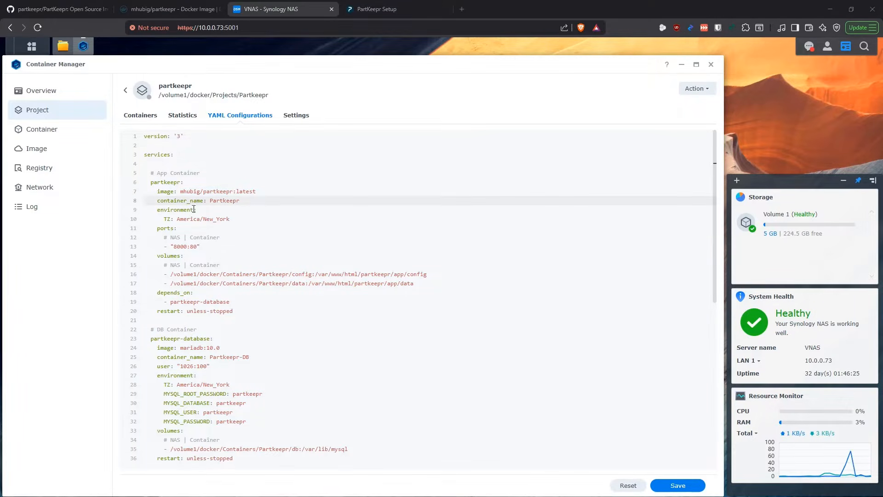
{"action": "left_click_drag", "start_coordinate": [254, 202], "coordinate": [158, 201]}
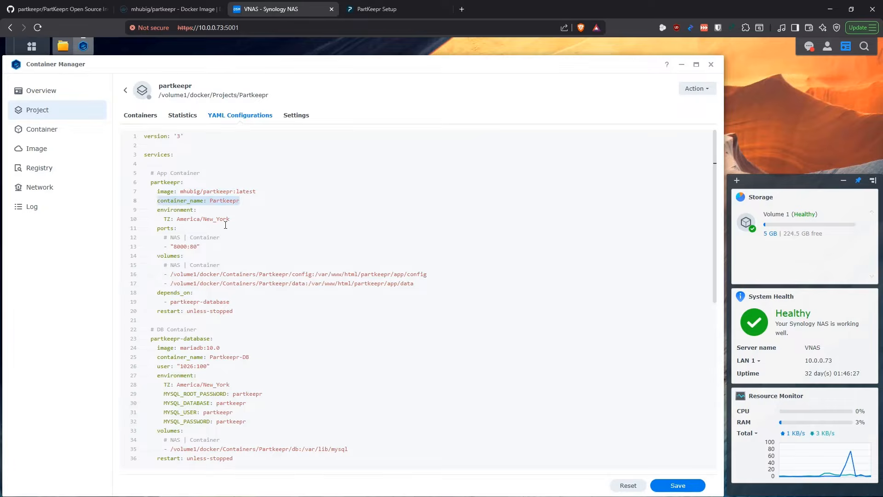
{"action": "left_click_drag", "start_coordinate": [234, 218], "coordinate": [142, 216]}
{"action": "left_click_drag", "start_coordinate": [161, 210], "coordinate": [158, 210]}
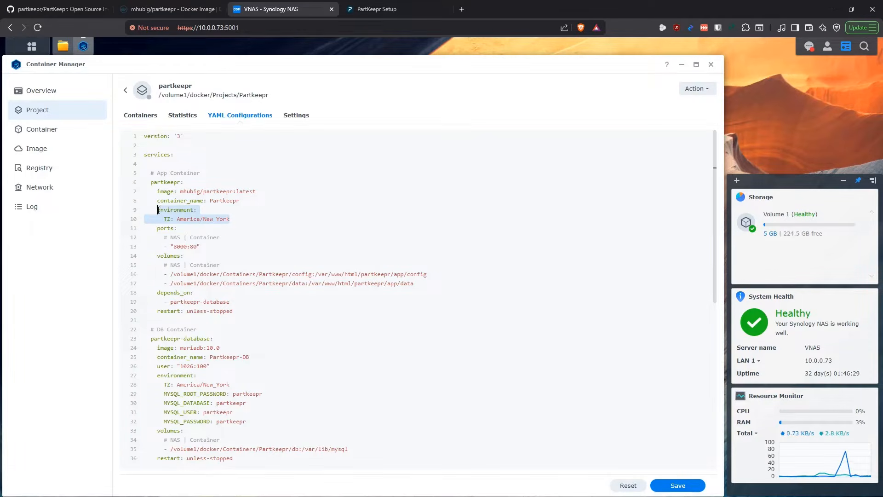
{"action": "left_click", "coordinate": [236, 221]}
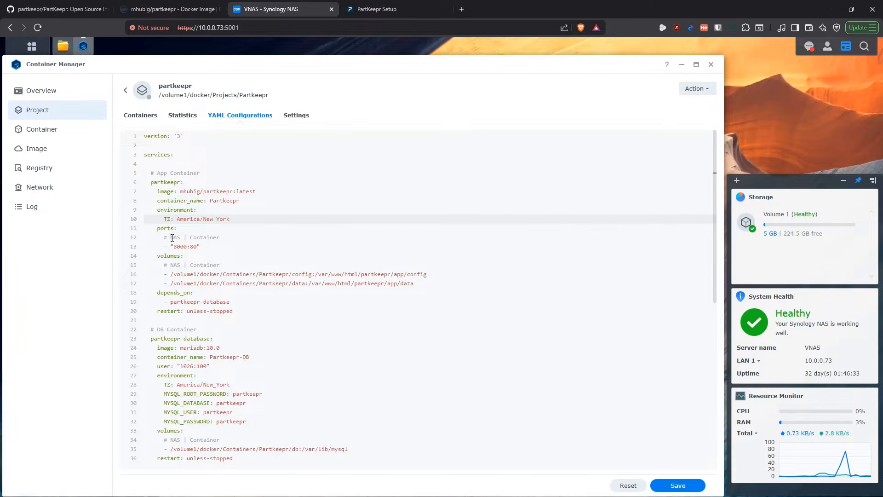
Step: Examine the app container's port mapping and its config and data volume mappings
{"action": "left_click_drag", "start_coordinate": [186, 247], "coordinate": [172, 247]}
{"action": "left_click", "coordinate": [198, 237]}
{"action": "double_click", "coordinate": [195, 246]}
{"action": "left_click", "coordinate": [171, 256]}
{"action": "left_click_drag", "start_coordinate": [314, 274], "coordinate": [276, 283]}
{"action": "left_click_drag", "start_coordinate": [429, 274], "coordinate": [316, 275]}
{"action": "left_click_drag", "start_coordinate": [426, 286], "coordinate": [309, 284]}
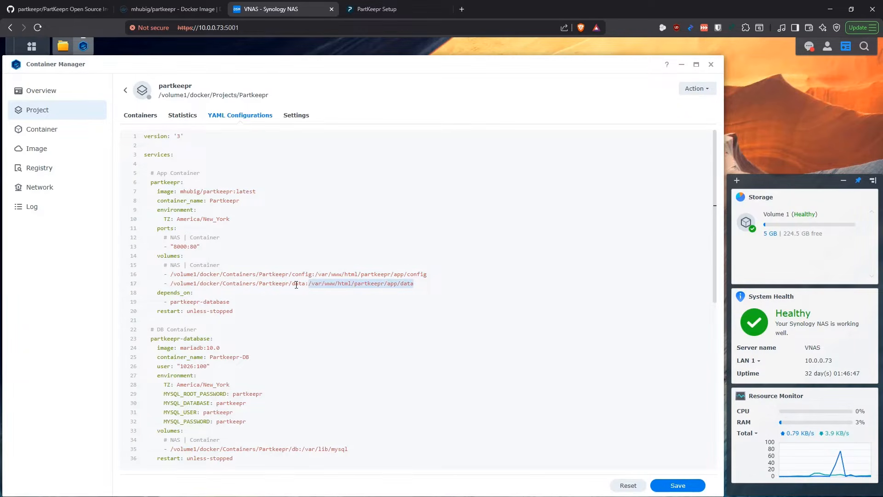
{"action": "left_click", "coordinate": [295, 283]}
Step: Check the app container's database dependency and restart policy in the YAML
{"action": "scroll", "coordinate": [285, 249], "scroll_direction": "down", "scroll_amount": 1}
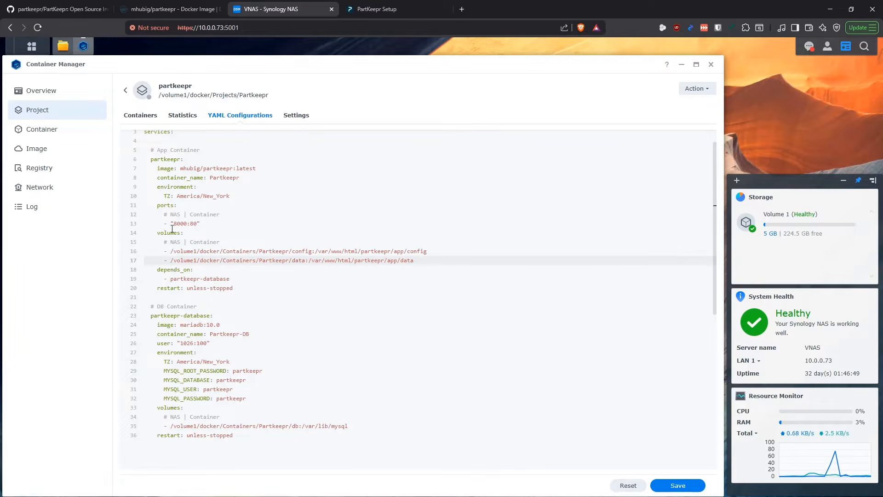
{"action": "left_click_drag", "start_coordinate": [236, 281], "coordinate": [170, 279]}
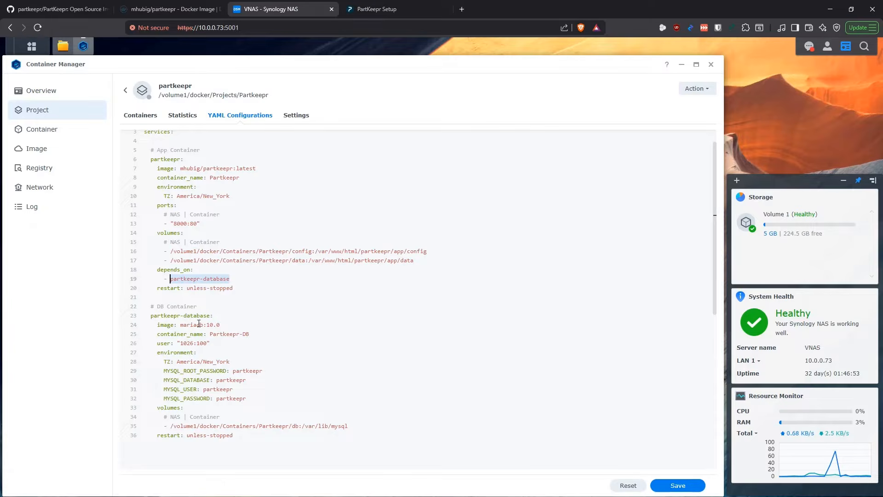
{"action": "left_click_drag", "start_coordinate": [235, 289], "coordinate": [178, 288]}
{"action": "left_click", "coordinate": [236, 288]}
{"action": "scroll", "coordinate": [262, 292], "scroll_direction": "down", "scroll_amount": 1}
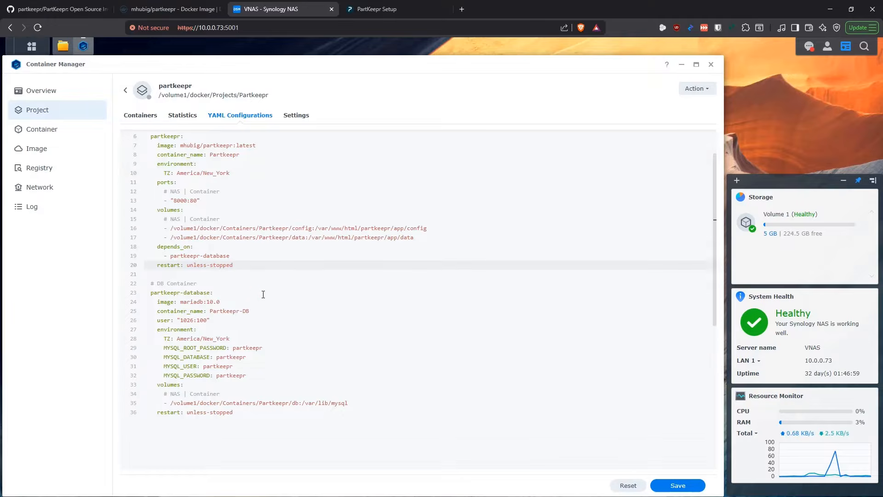
Step: Examine the DB container's image, container name, user ID and environment settings in the YAML
{"action": "left_click_drag", "start_coordinate": [222, 279], "coordinate": [180, 280]}
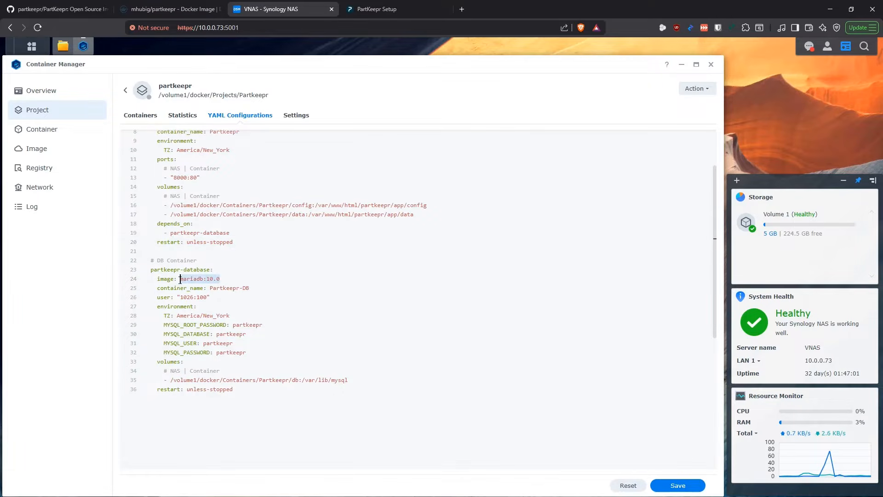
{"action": "left_click_drag", "start_coordinate": [250, 288], "coordinate": [158, 298]}
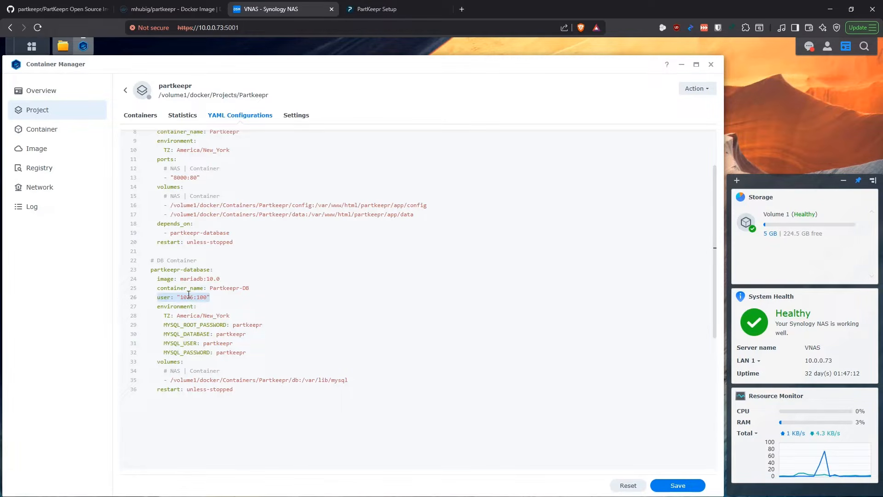
{"action": "left_click", "coordinate": [212, 297]}
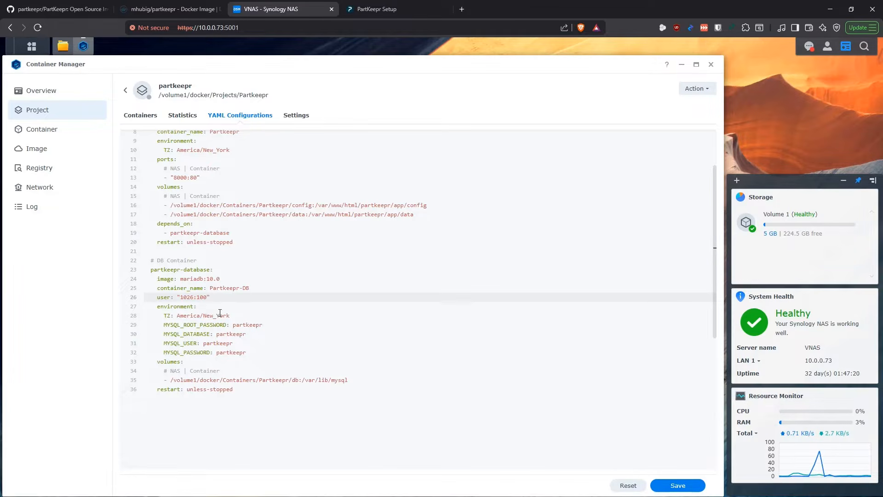
{"action": "left_click_drag", "start_coordinate": [234, 315], "coordinate": [177, 316]}
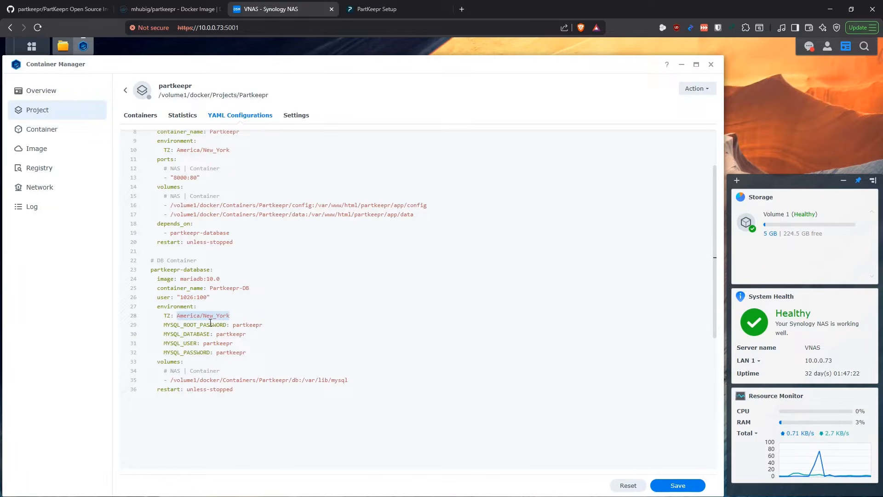
{"action": "left_click", "coordinate": [251, 325]}
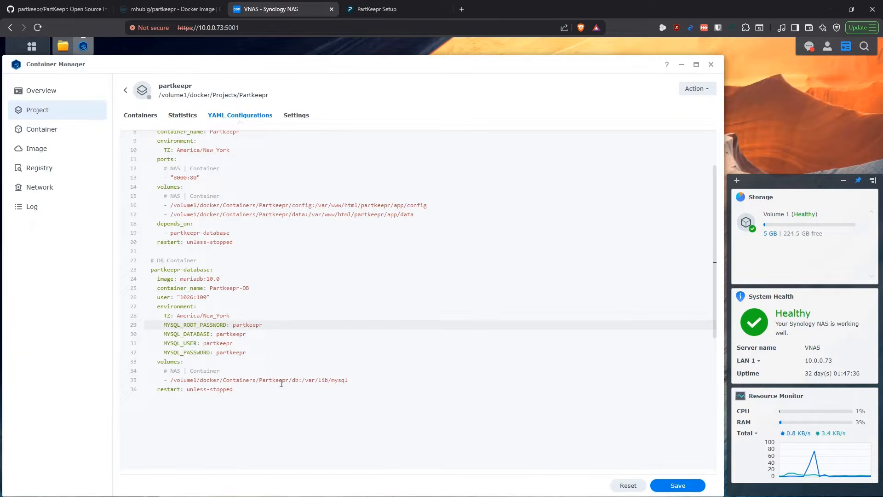
Step: Examine the DB container's volume mapping and restart policy, and look over the whole YAML configuration
{"action": "left_click_drag", "start_coordinate": [298, 380], "coordinate": [282, 380]}
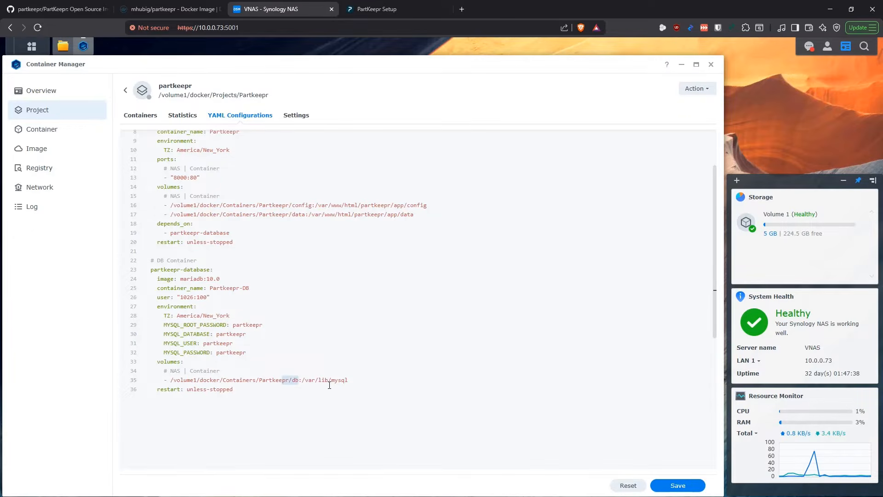
{"action": "left_click_drag", "start_coordinate": [348, 380], "coordinate": [303, 381]}
{"action": "left_click_drag", "start_coordinate": [238, 388], "coordinate": [190, 372]}
{"action": "left_click", "coordinate": [244, 391]}
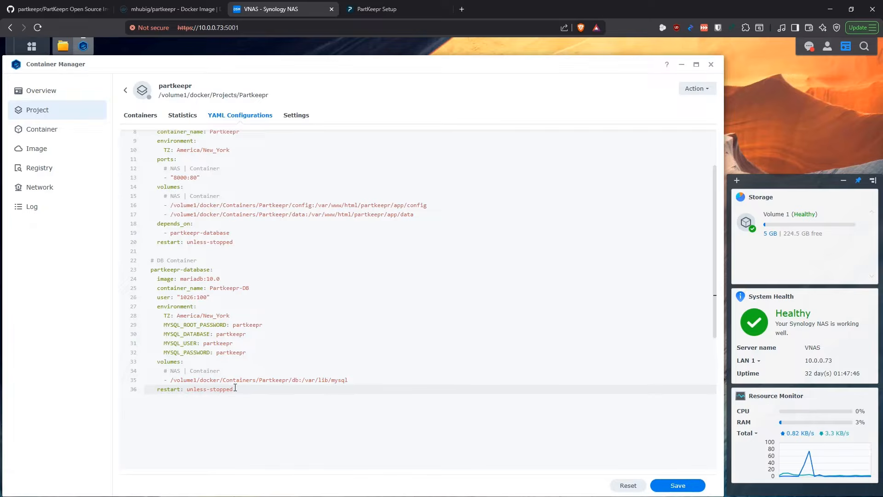
{"action": "scroll", "coordinate": [287, 372], "scroll_direction": "up", "scroll_amount": 2}
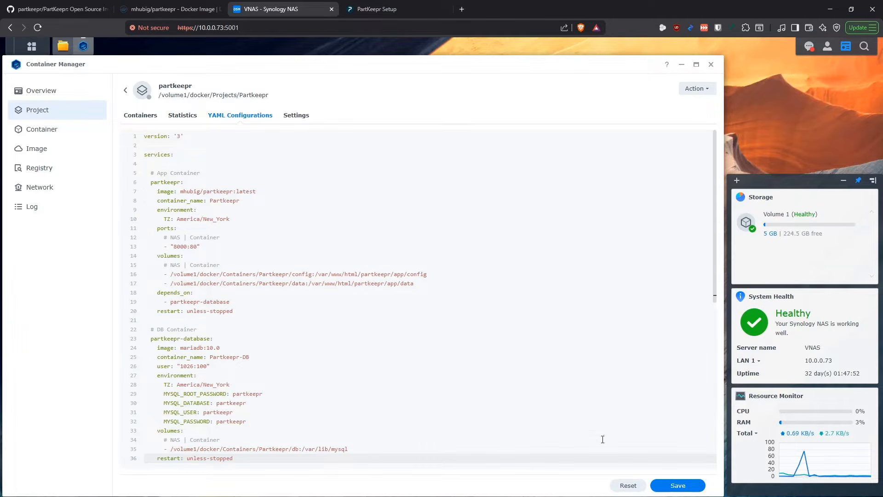
Step: Save the YAML configuration, build the partkeepr project and close the build terminal once it finishes
{"action": "left_click", "coordinate": [678, 486]}
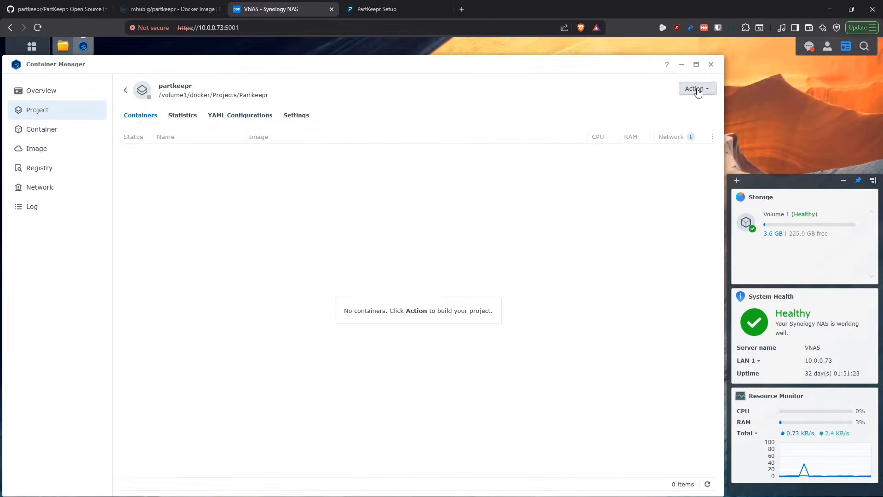
{"action": "left_click", "coordinate": [698, 89]}
{"action": "left_click", "coordinate": [696, 106]}
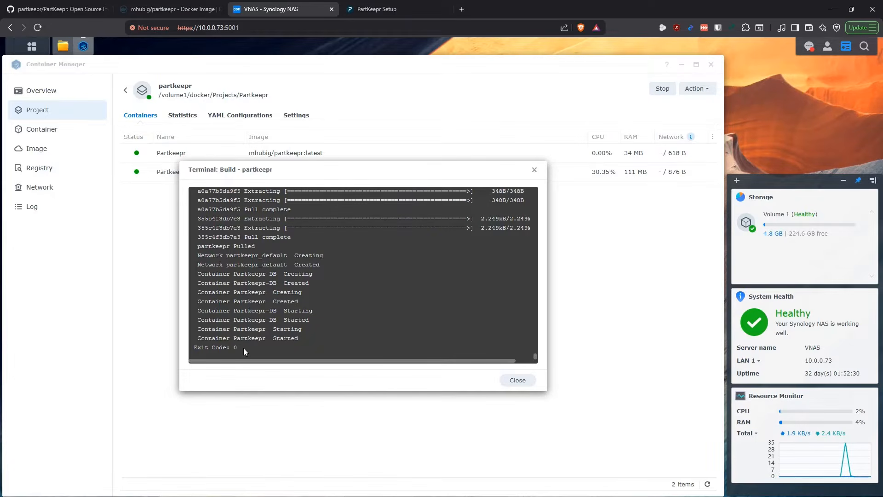
{"action": "left_click", "coordinate": [525, 381]}
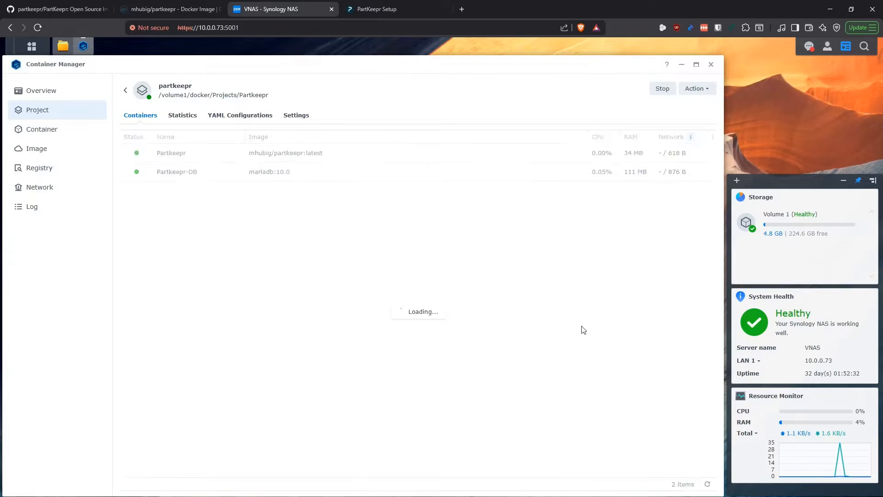
Step: Clear all notifications on the NAS and return to the partkeepr project's container list
{"action": "left_click", "coordinate": [809, 46]}
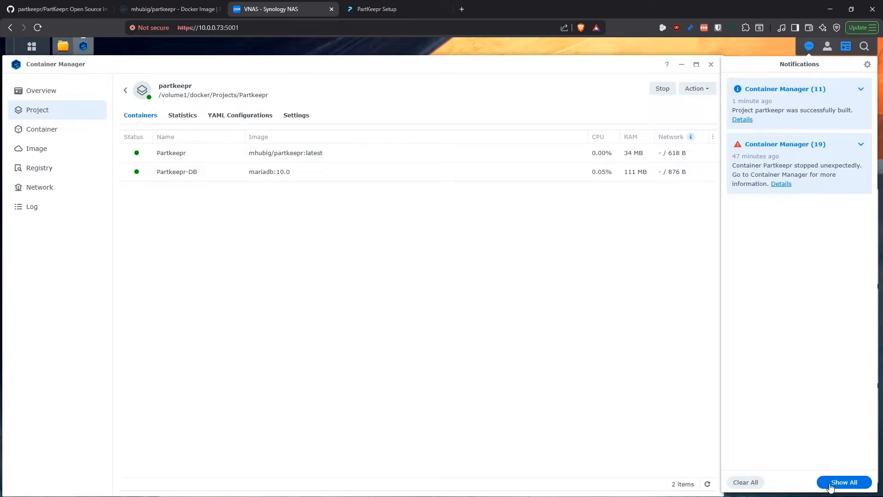
{"action": "left_click", "coordinate": [755, 482]}
{"action": "left_click", "coordinate": [541, 279]}
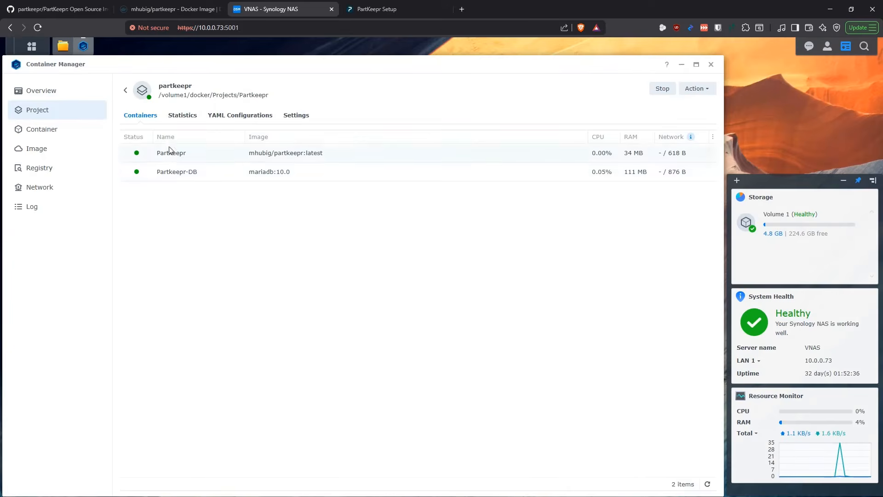
Step: Open the Partkeepr-DB container and inspect its log, refreshing the entries
{"action": "double_click", "coordinate": [177, 173]}
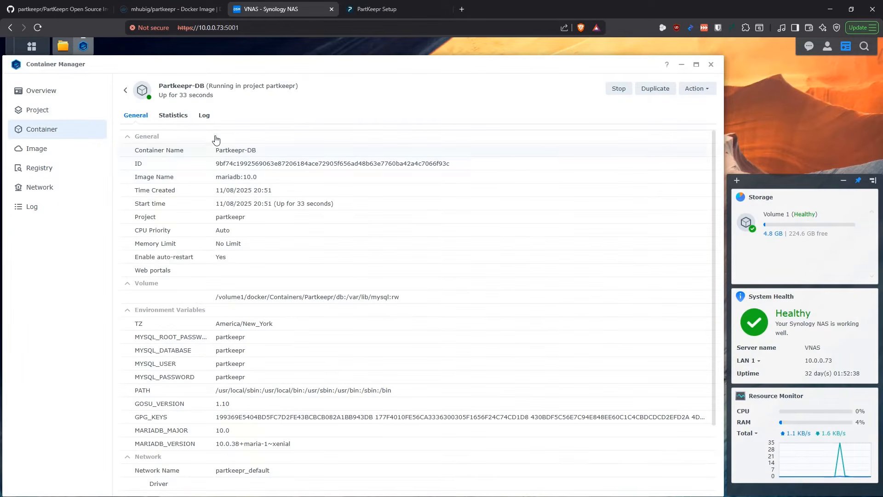
{"action": "left_click", "coordinate": [204, 115]}
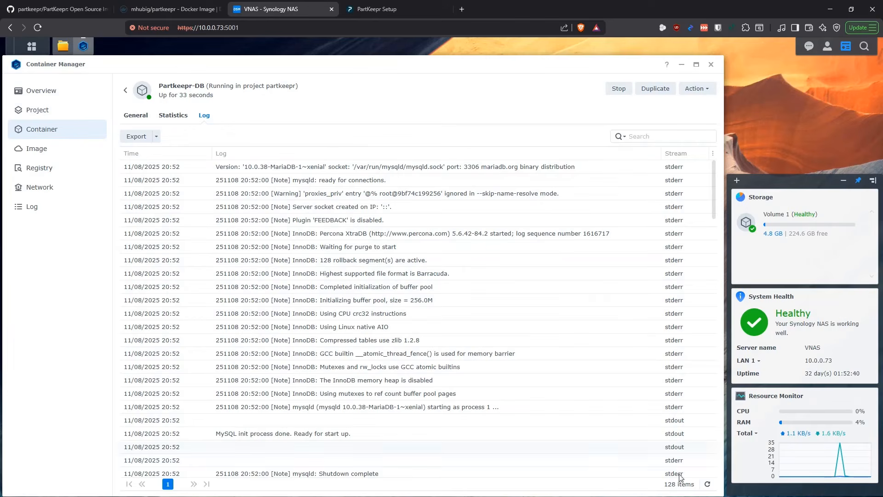
{"action": "left_click", "coordinate": [708, 484]}
Step: Leave the database container's log and inspect the log of the Partkeepr container
{"action": "left_click", "coordinate": [125, 91]}
{"action": "double_click", "coordinate": [168, 151]}
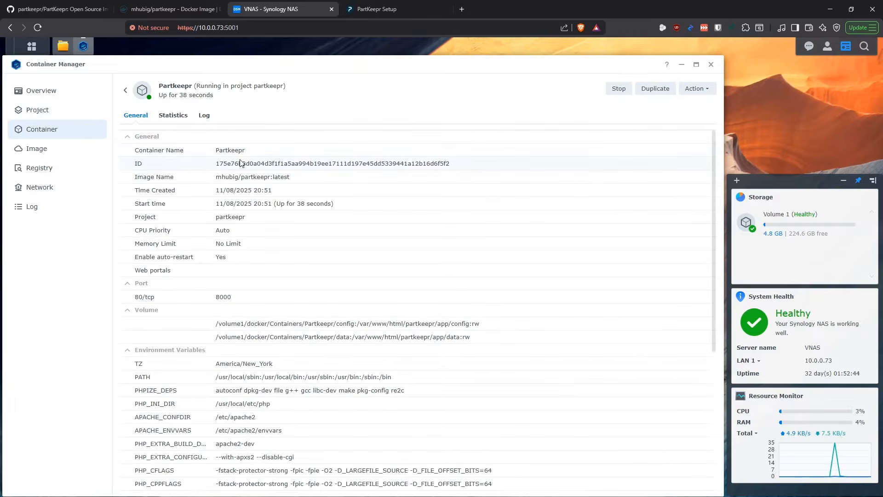
{"action": "left_click", "coordinate": [204, 116]}
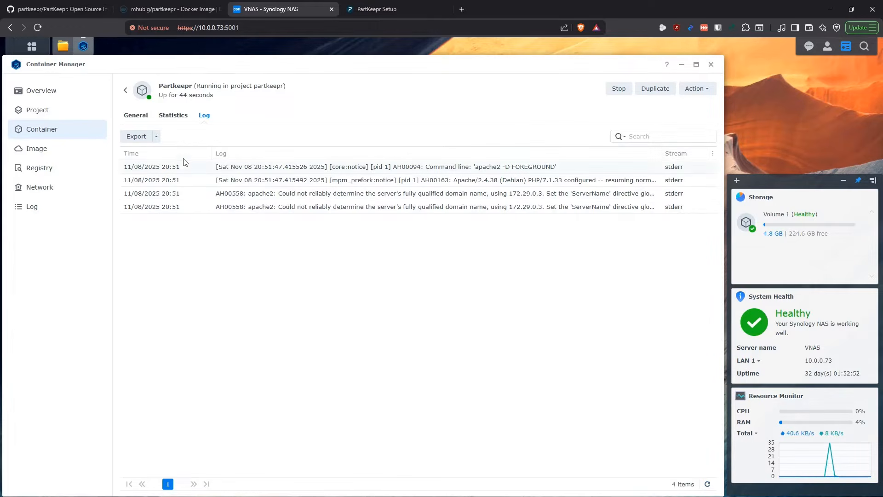
Step: Reload the PartKeepr Setup page and advance the wizard through the prerequisites check to the Authentication Key page
{"action": "left_click", "coordinate": [386, 9]}
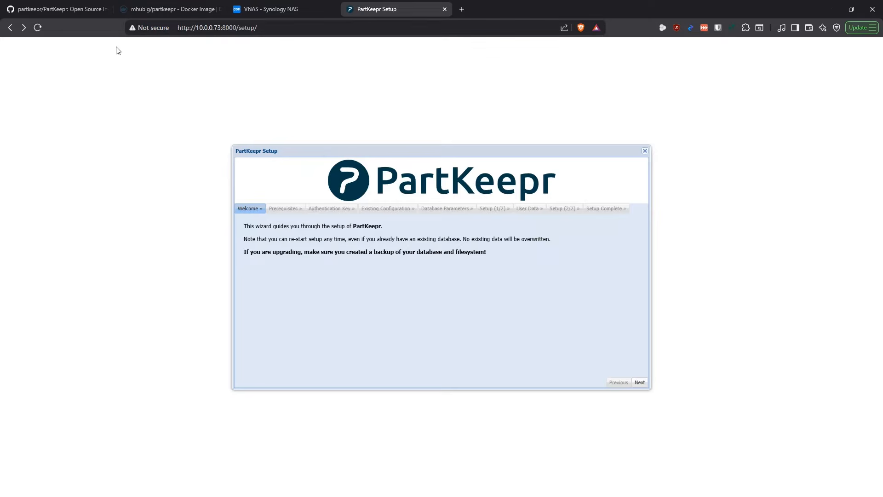
{"action": "left_click", "coordinate": [38, 28]}
{"action": "left_click", "coordinate": [640, 383]}
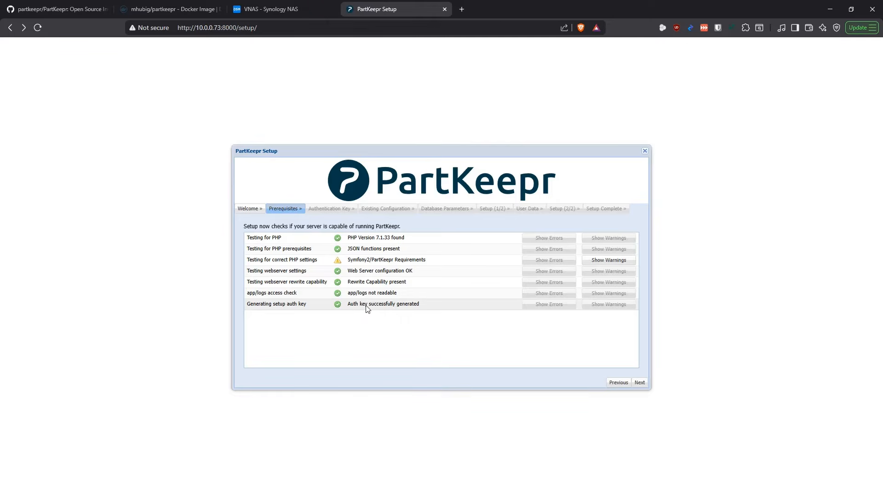
{"action": "left_click", "coordinate": [417, 306]}
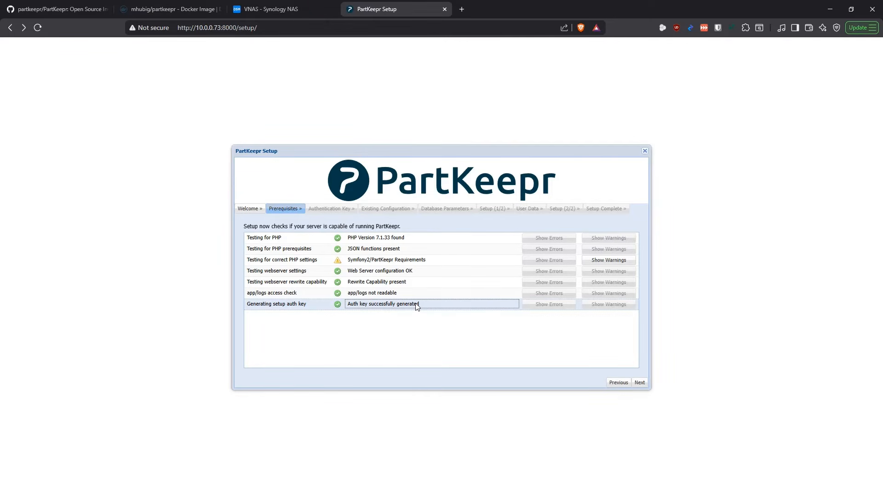
{"action": "left_click", "coordinate": [640, 382]}
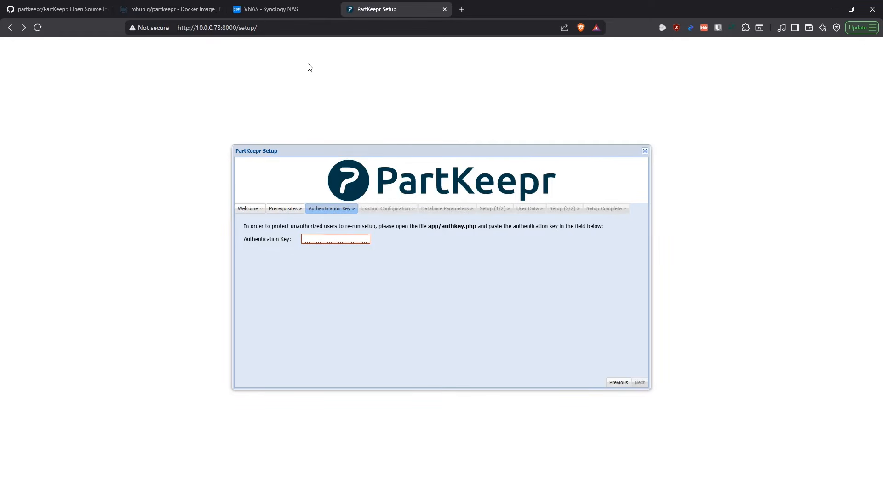
Step: Try to open a terminal for the Partkeepr container in Container Manager
{"action": "left_click", "coordinate": [284, 10]}
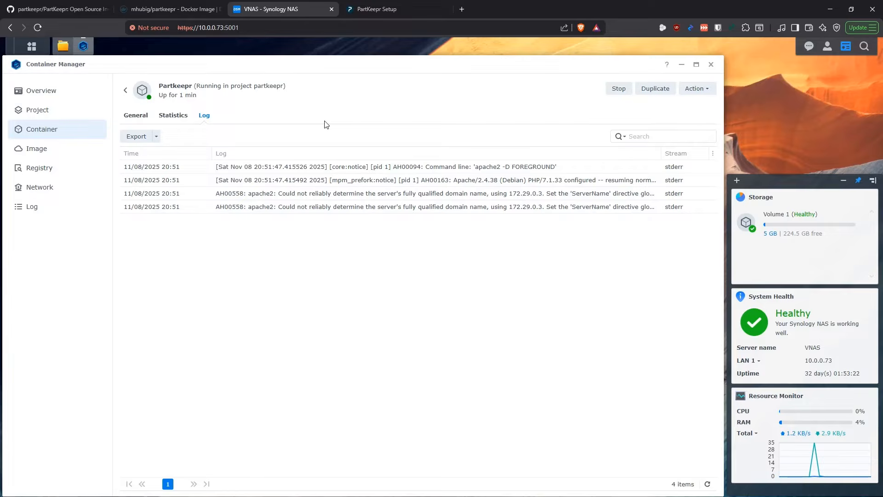
{"action": "left_click", "coordinate": [694, 88]}
{"action": "left_click", "coordinate": [703, 194]}
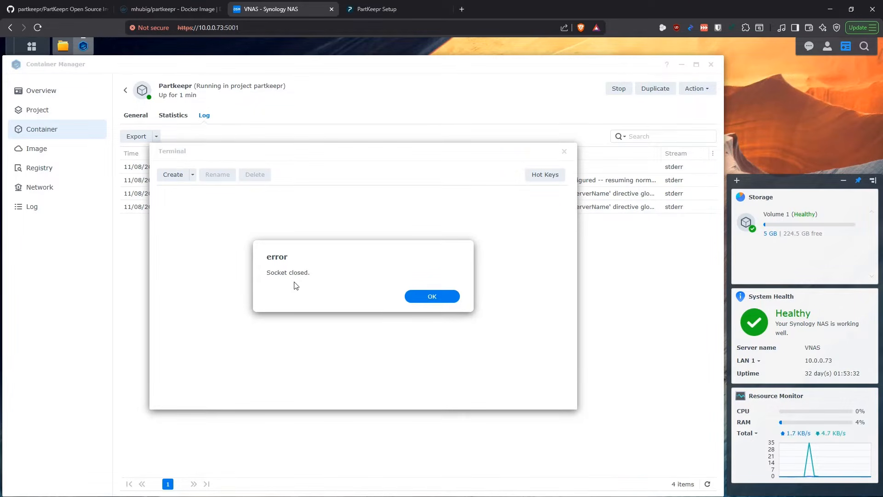
{"action": "left_click", "coordinate": [433, 296]}
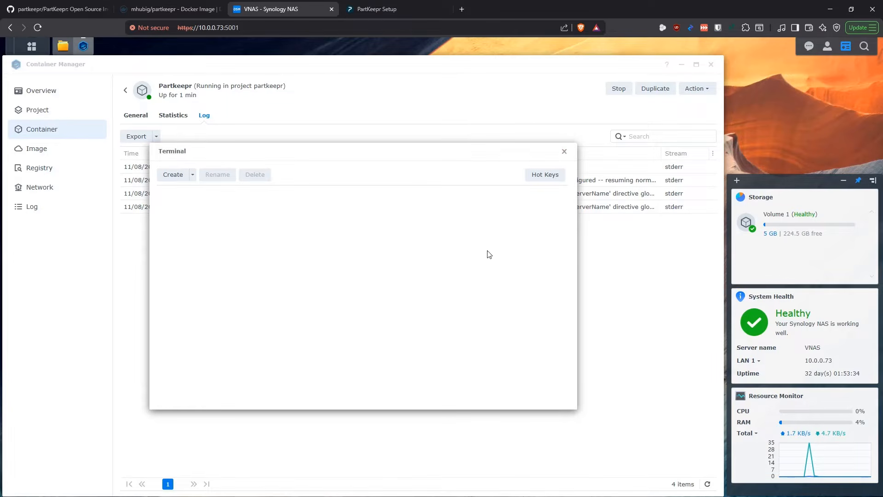
{"action": "left_click", "coordinate": [565, 152]}
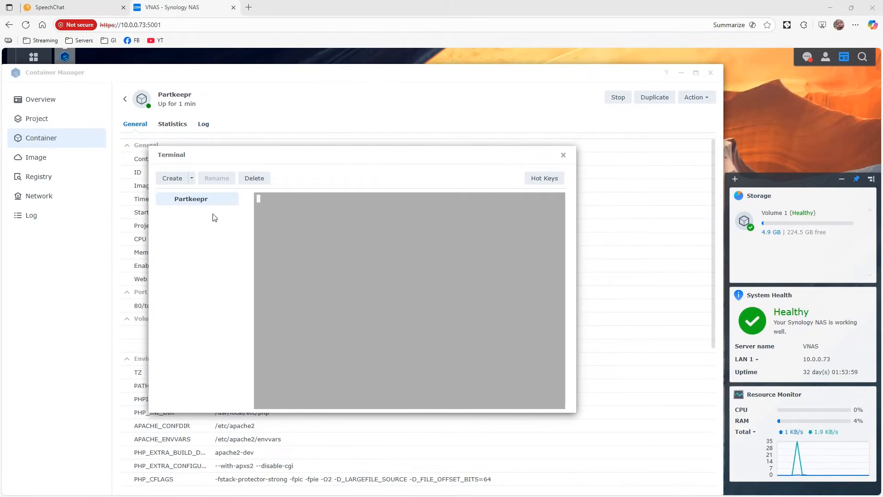
Step: Launch a new terminal session in the Partkeepr container with the command bin/sh and open that session
{"action": "left_click", "coordinate": [198, 200]}
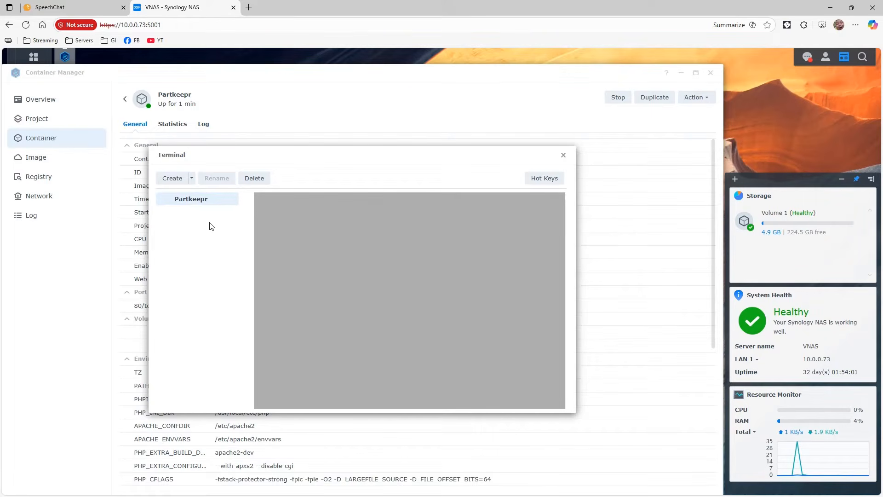
{"action": "left_click", "coordinate": [192, 178]}
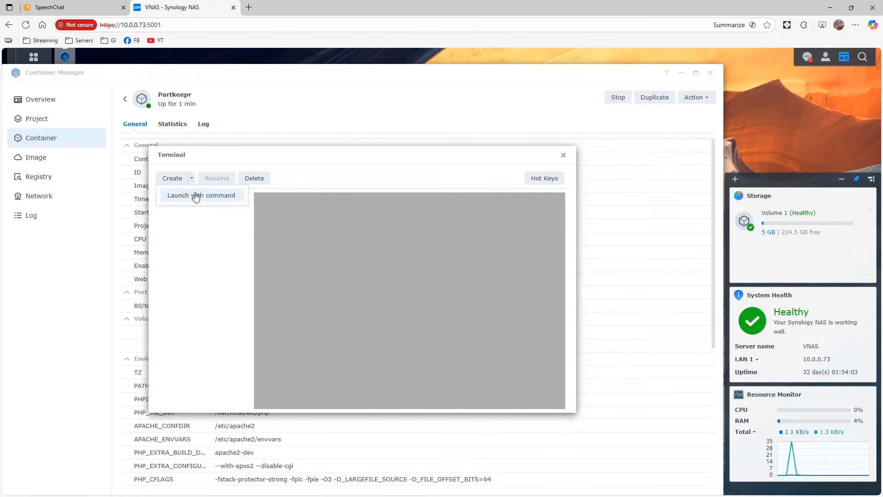
{"action": "left_click", "coordinate": [197, 199]}
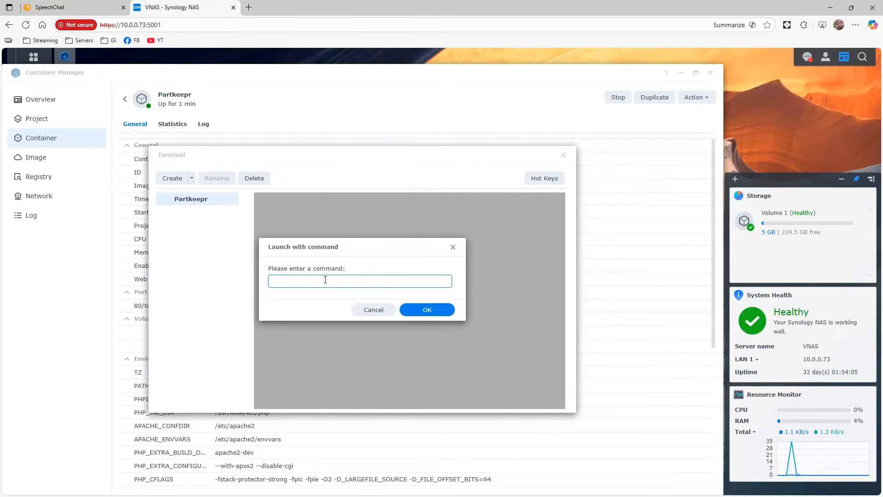
{"action": "type", "text": "bin/sj"}
{"action": "key", "text": "BackSpace"}
{"action": "type", "text": "h"}
{"action": "left_click", "coordinate": [430, 310]}
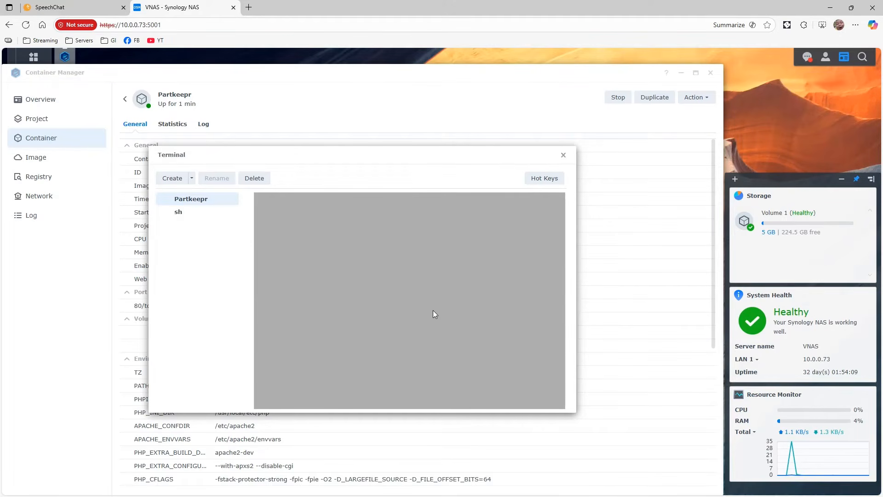
{"action": "left_click", "coordinate": [196, 213]}
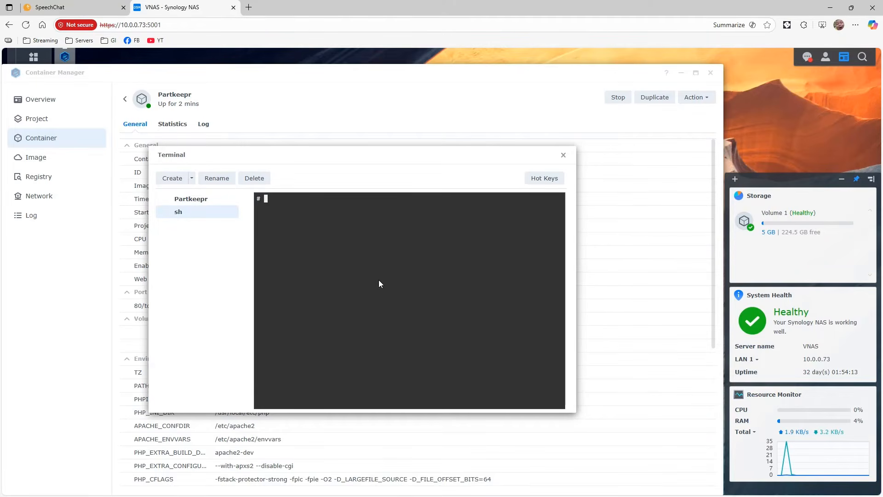
Step: List the working directory in the shell, change into the app folder and list its files
{"action": "type", "text": "ls"}
{"action": "key", "text": "Return"}
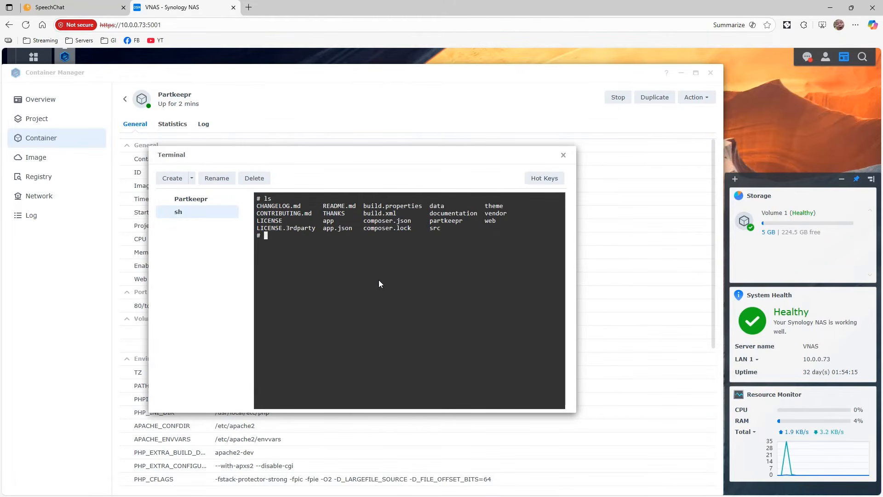
{"action": "type", "text": "cd app"}
{"action": "key", "text": "Return"}
{"action": "type", "text": "ls"}
{"action": "key", "text": "Return"}
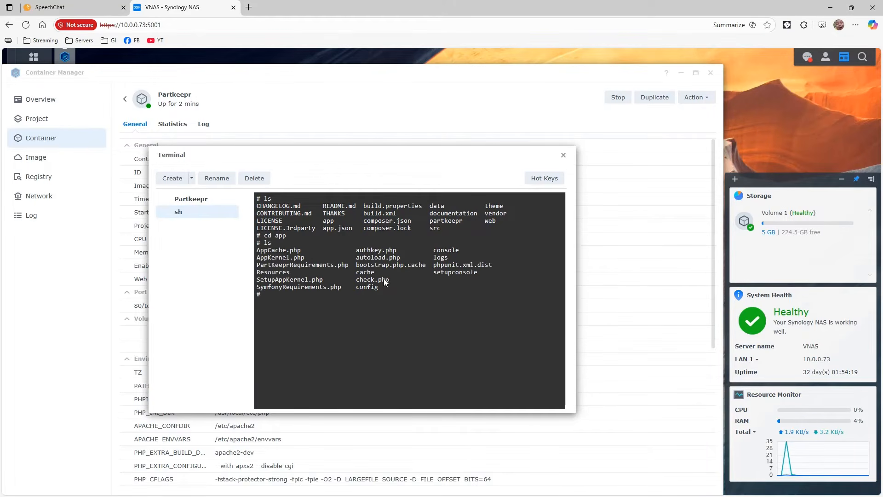
Step: Print the contents of authkey.php in the shell and copy the authentication key
{"action": "left_click_drag", "start_coordinate": [358, 253], "coordinate": [393, 253]}
{"action": "left_click", "coordinate": [403, 257]}
{"action": "type", "text": "cat authkey.php"}
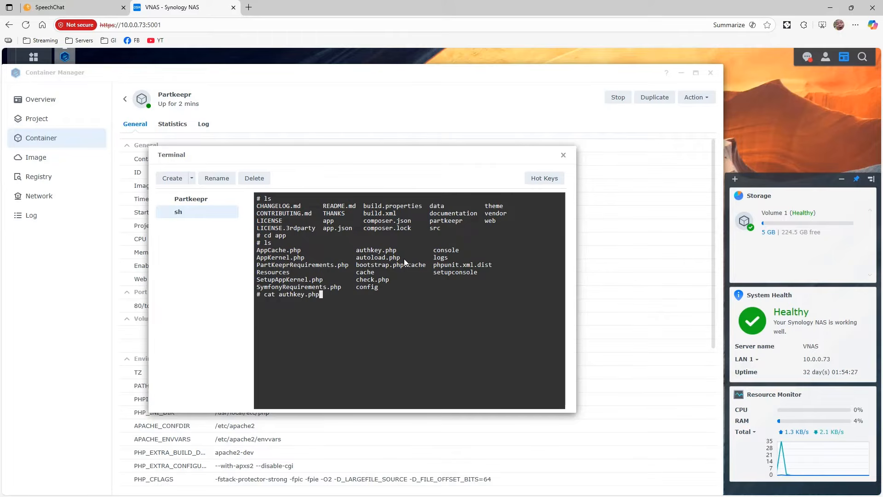
{"action": "key", "text": "Return"}
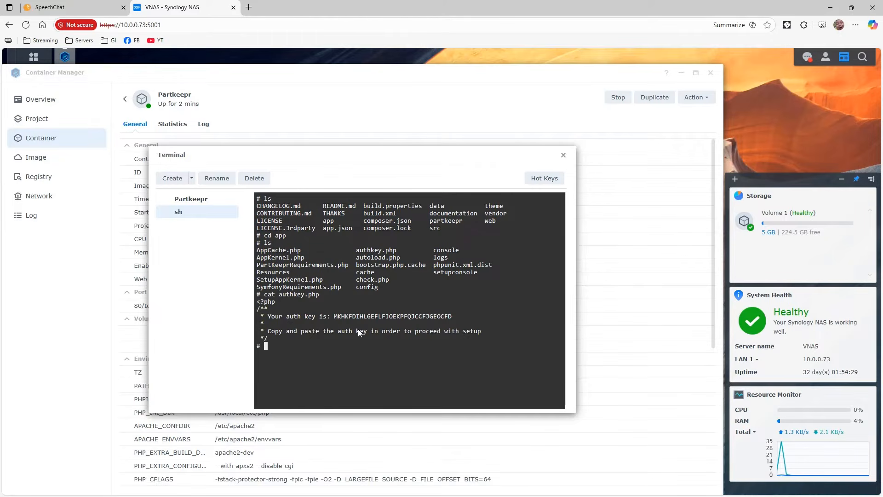
{"action": "left_click_drag", "start_coordinate": [335, 316], "coordinate": [450, 318]}
{"action": "right_click", "coordinate": [449, 317]}
{"action": "left_click", "coordinate": [465, 323]}
{"action": "left_click", "coordinate": [427, 318]}
Step: Return to the PartKeepr Setup page in the other browser, paste the authentication key and continue to the existing configuration check
{"action": "left_click", "coordinate": [830, 7]}
{"action": "left_click", "coordinate": [400, 10]}
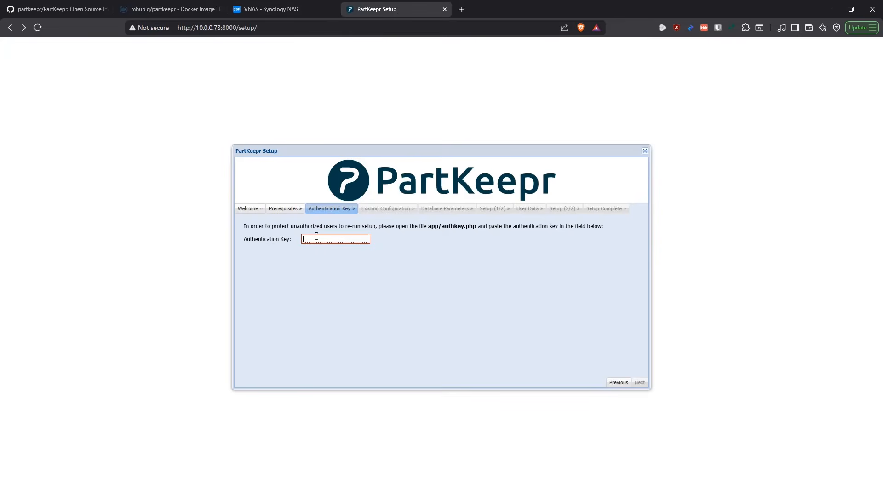
{"action": "left_click", "coordinate": [346, 240]}
{"action": "key", "text": "ctrl+v"}
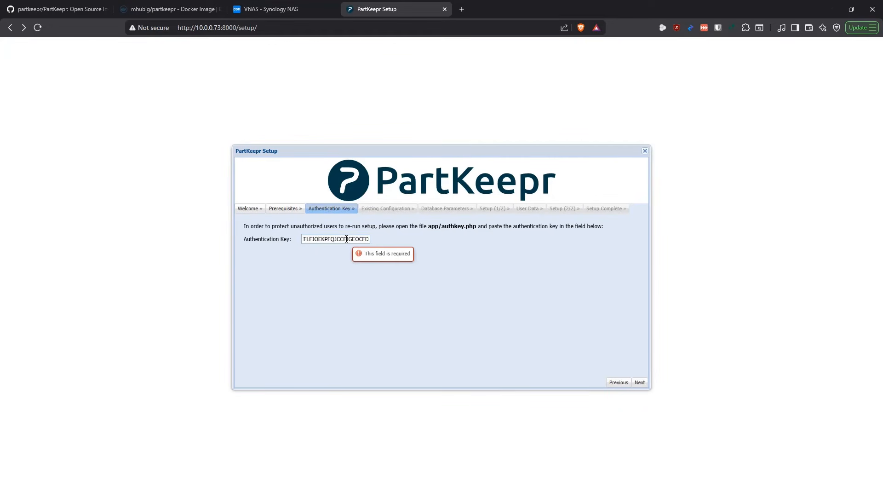
{"action": "left_click", "coordinate": [402, 312]}
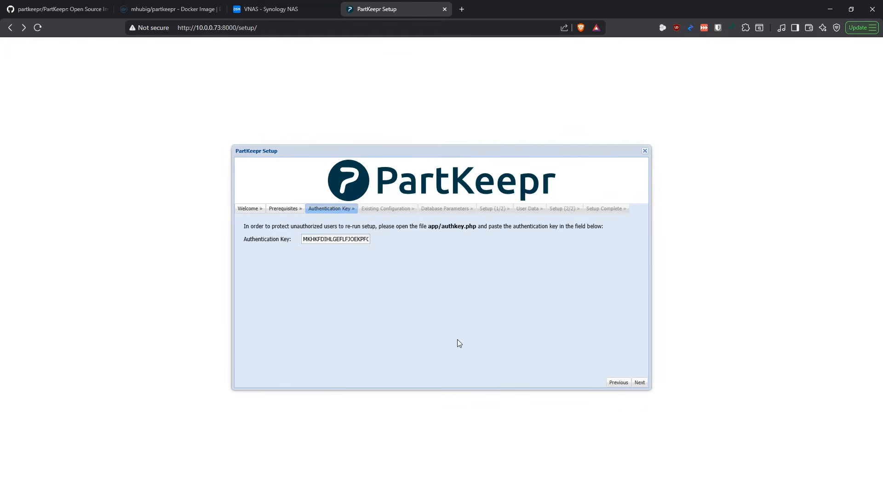
{"action": "left_click", "coordinate": [640, 383]}
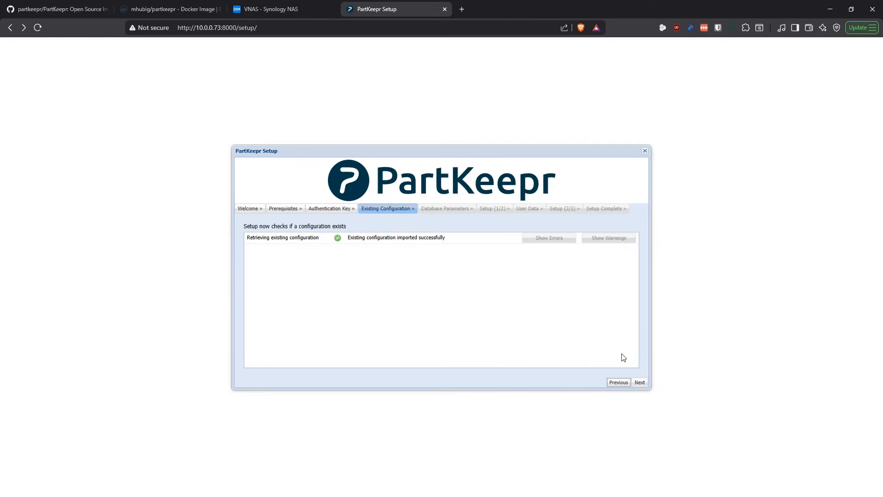
Step: Clear the database hostname on the Database Parameters page and copy the service name partkeepr-database from the project's YAML configuration
{"action": "left_click", "coordinate": [640, 382]}
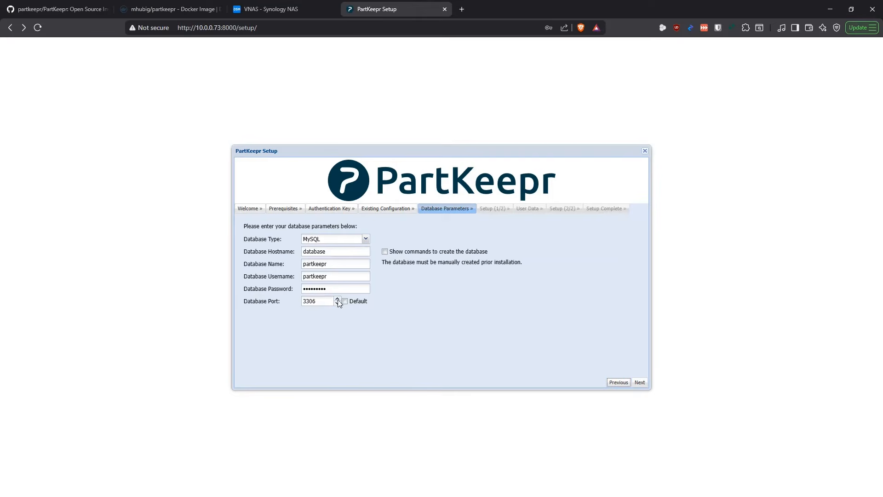
{"action": "left_click_drag", "start_coordinate": [336, 251], "coordinate": [211, 250]}
{"action": "key", "text": "BackSpace"}
{"action": "left_click", "coordinate": [271, 9]}
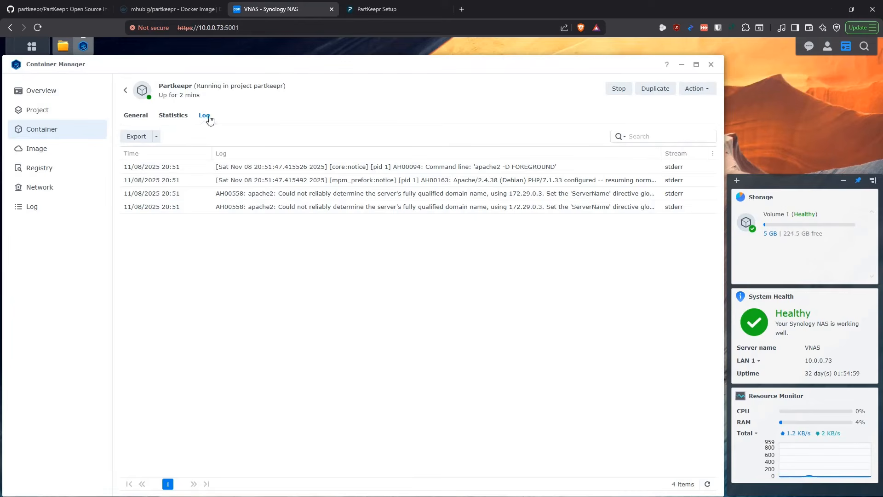
{"action": "left_click", "coordinate": [125, 90]}
{"action": "left_click", "coordinate": [241, 115]}
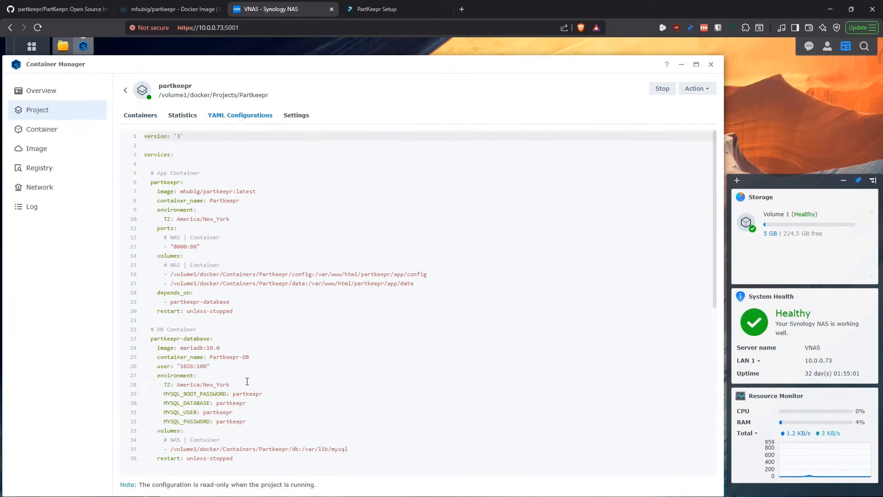
{"action": "left_click_drag", "start_coordinate": [210, 339], "coordinate": [150, 339]}
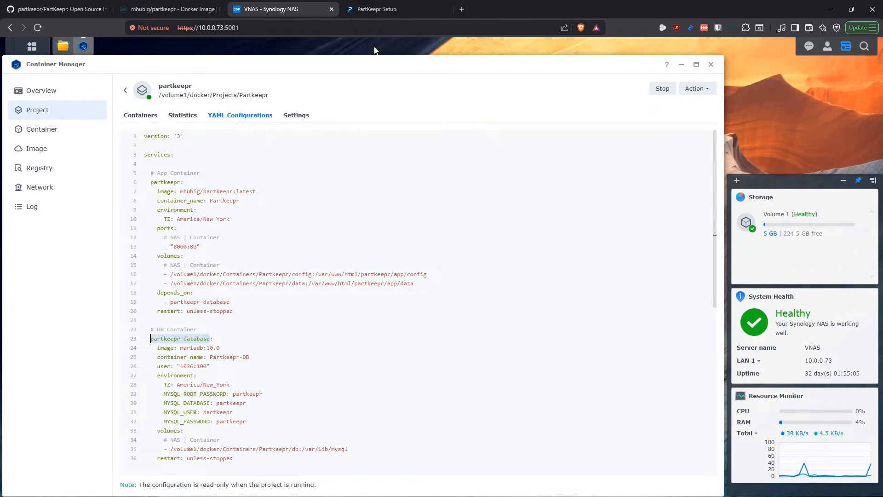
Step: Set the database hostname to partkeepr-database in the setup wizard and run the first setup stage
{"action": "left_click", "coordinate": [390, 13]}
{"action": "left_click", "coordinate": [340, 252]}
{"action": "key", "text": "ctrl+v"}
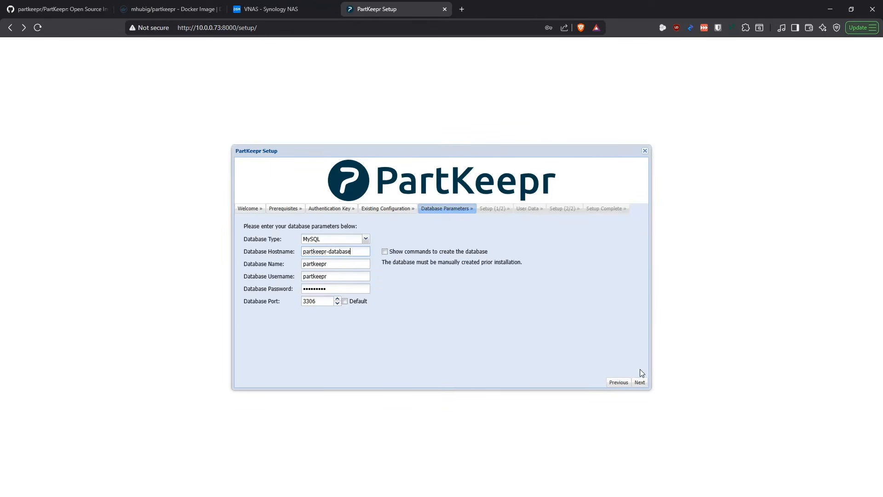
{"action": "left_click", "coordinate": [640, 383]}
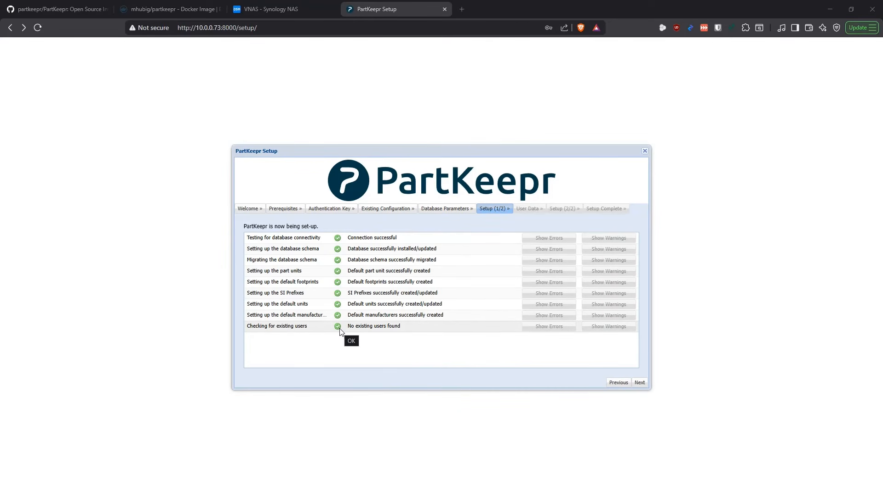
Step: Enter the administrator's username, password and e-mail on the User Data page and choose HTTP Basic as the authentication method
{"action": "left_click", "coordinate": [642, 382]}
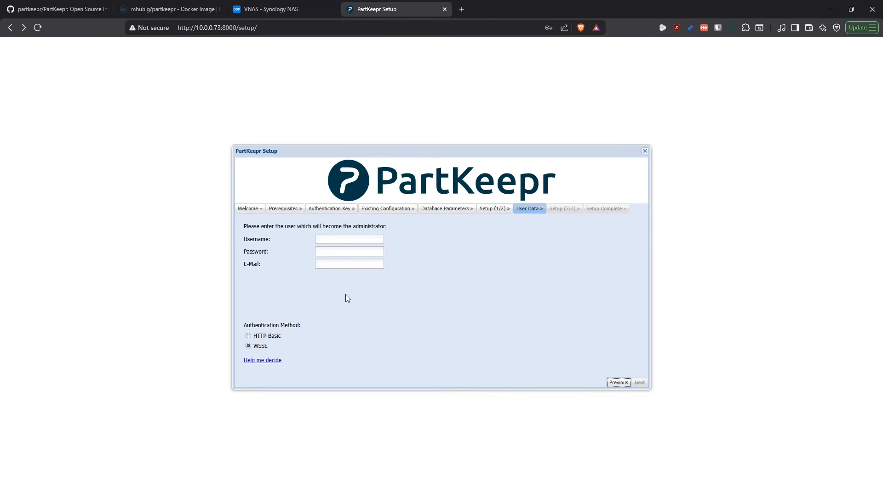
{"action": "left_click", "coordinate": [339, 240]}
{"action": "type", "text": "usernampassword"}
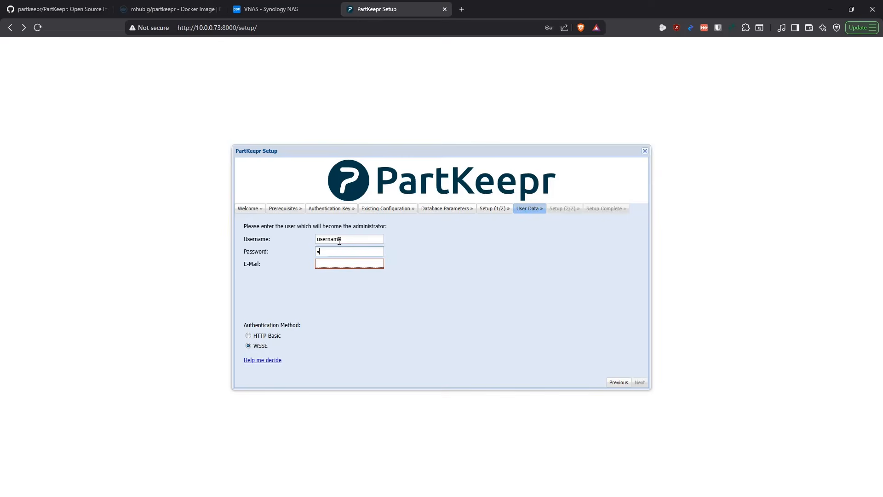
{"action": "key", "text": "Tab"}
{"action": "type", "text": "me@domain.local"}
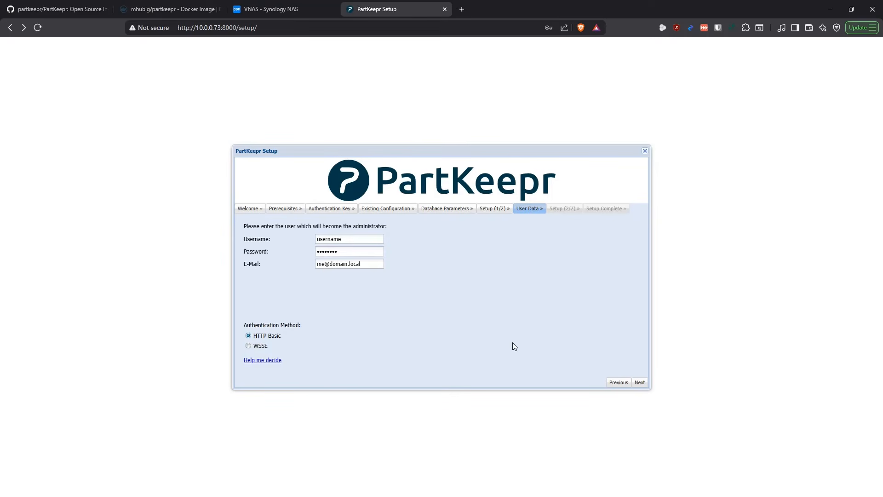
Step: Run the second setup stage, dismiss the browser's offer to save the password and advance to the Setup Complete page
{"action": "left_click", "coordinate": [639, 382]}
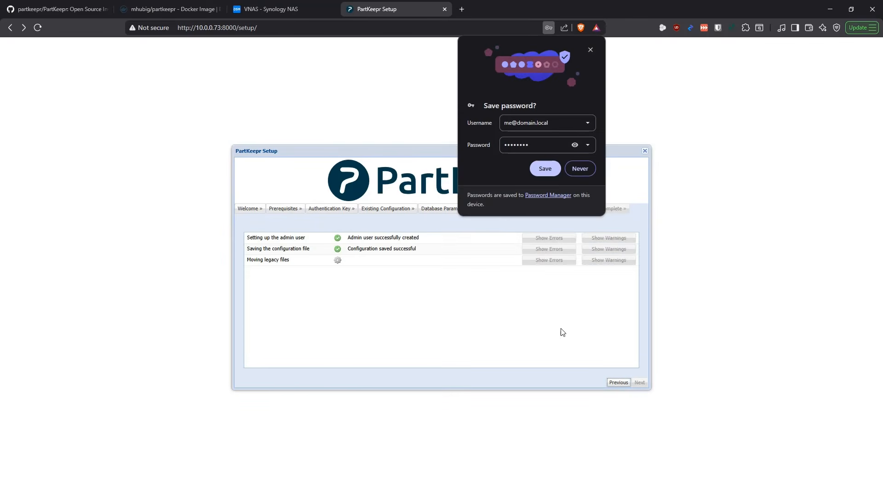
{"action": "left_click", "coordinate": [591, 50]}
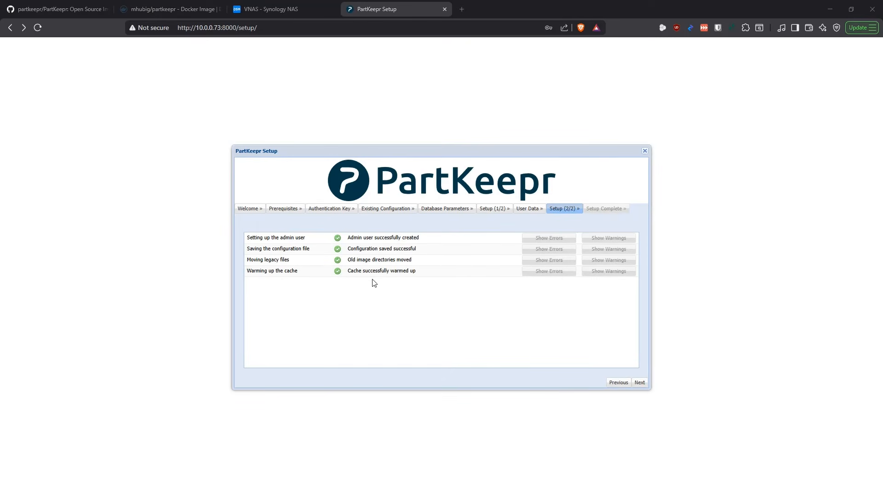
{"action": "left_click", "coordinate": [641, 383]}
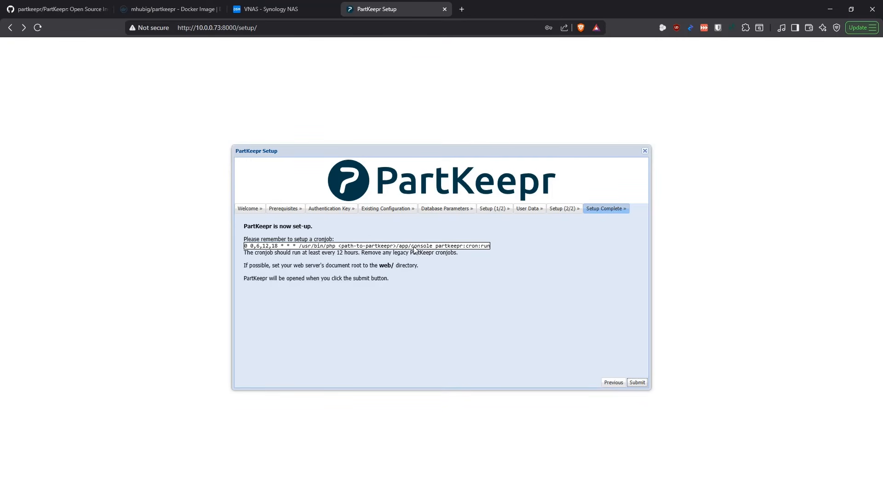
Step: Submit the completed setup, log in with the administrator's username and password, and dismiss the save-password offer and cronjob alert
{"action": "left_click", "coordinate": [465, 247]}
{"action": "left_click", "coordinate": [641, 383]}
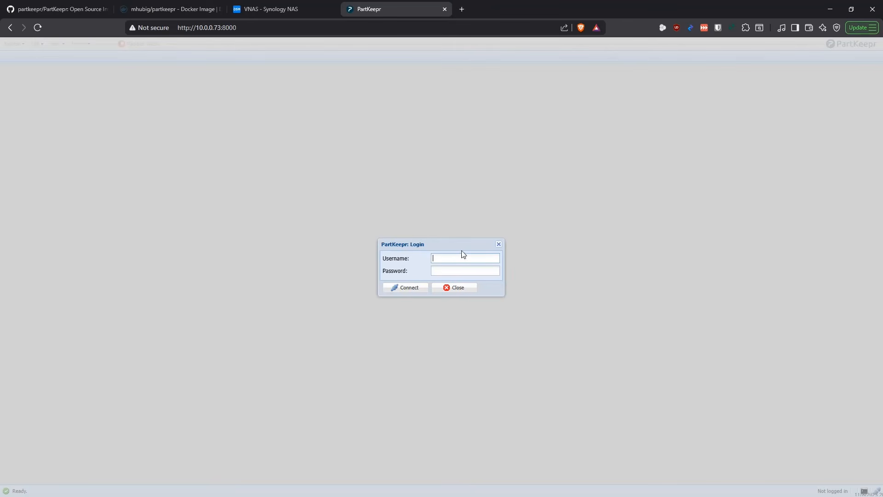
{"action": "type", "text": "usernamepassword"}
{"action": "left_click", "coordinate": [408, 289]}
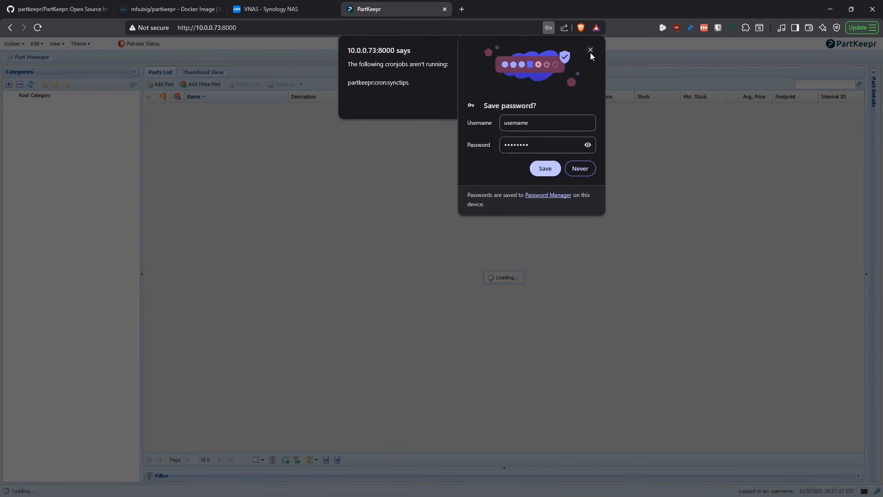
{"action": "left_click", "coordinate": [590, 50]}
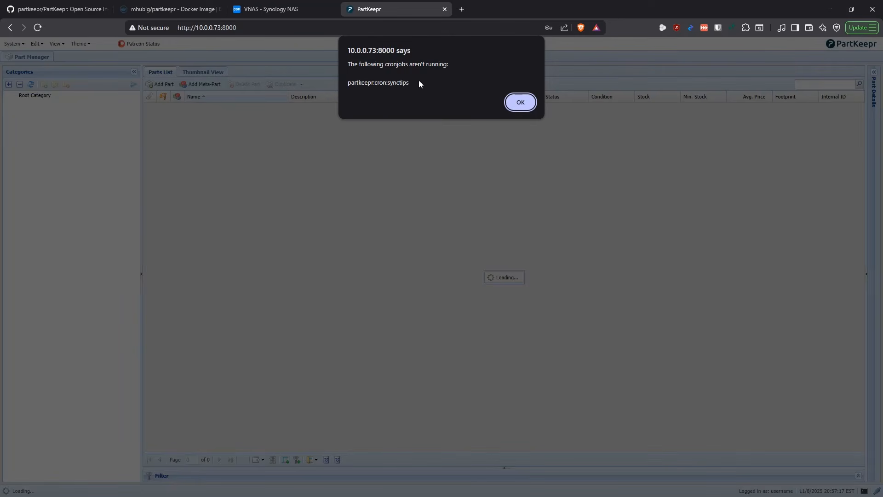
{"action": "left_click", "coordinate": [520, 102]}
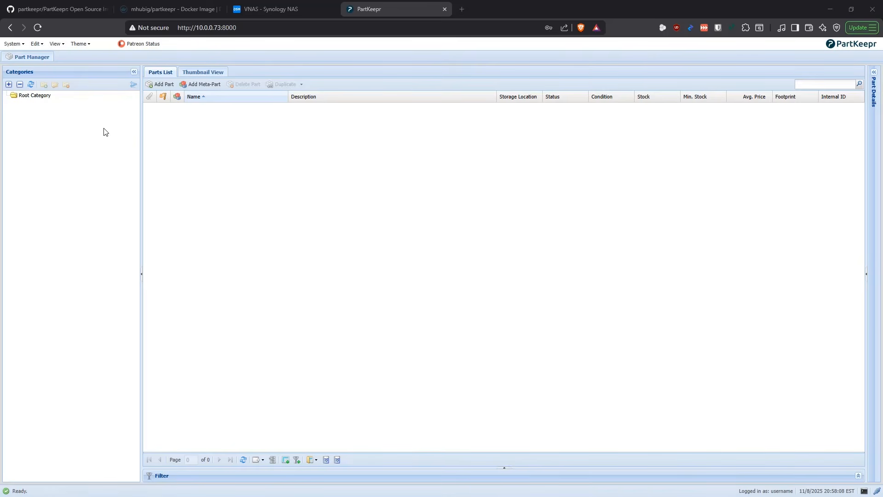
Step: Look through the System and Edit options, view the Projects, Manufacturers and Distributors pages, and return to the Part Manager
{"action": "left_click", "coordinate": [18, 45]}
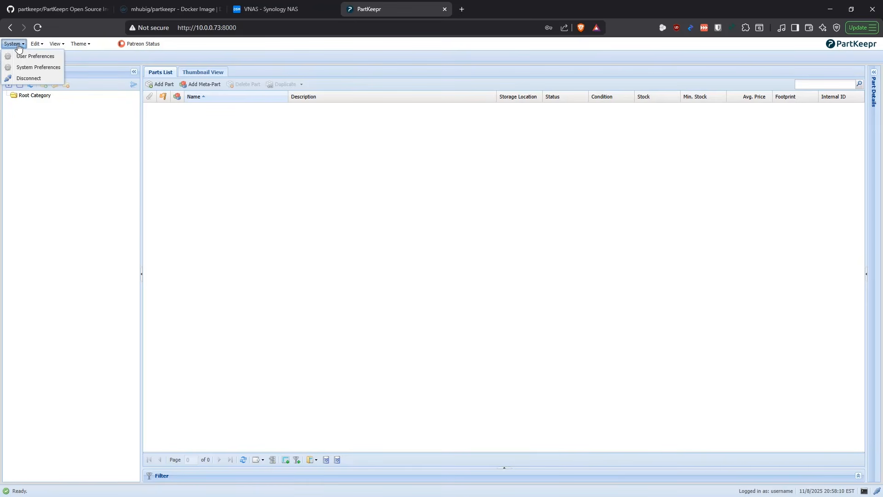
{"action": "left_click", "coordinate": [35, 44]}
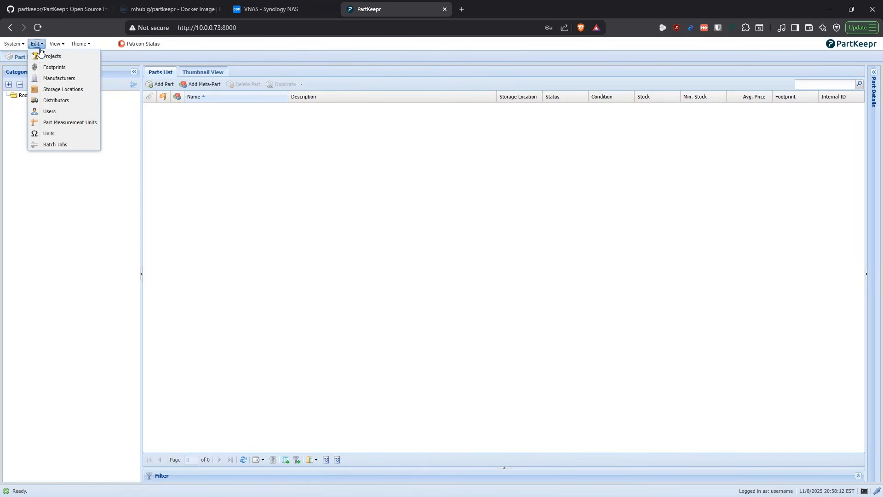
{"action": "left_click", "coordinate": [52, 57]}
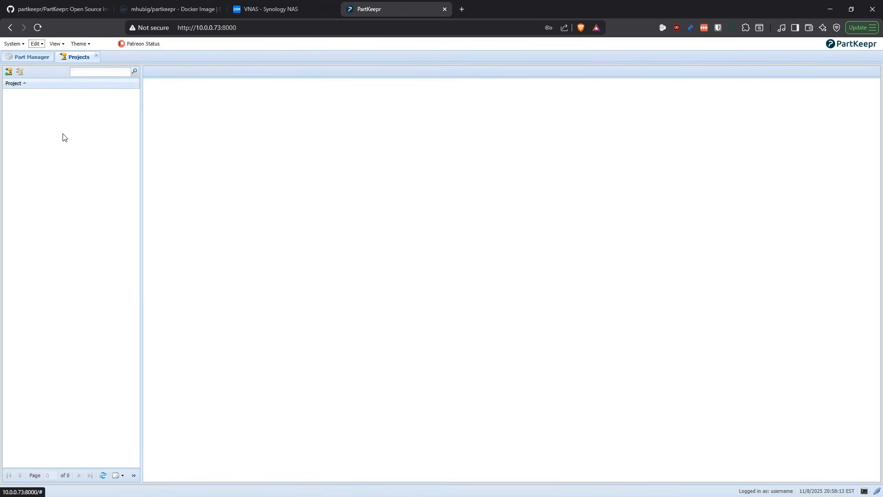
{"action": "left_click", "coordinate": [35, 43]}
{"action": "left_click", "coordinate": [59, 78]}
{"action": "left_click", "coordinate": [35, 44]}
{"action": "left_click", "coordinate": [54, 100]}
{"action": "left_click", "coordinate": [35, 44]}
{"action": "left_click", "coordinate": [282, 154]}
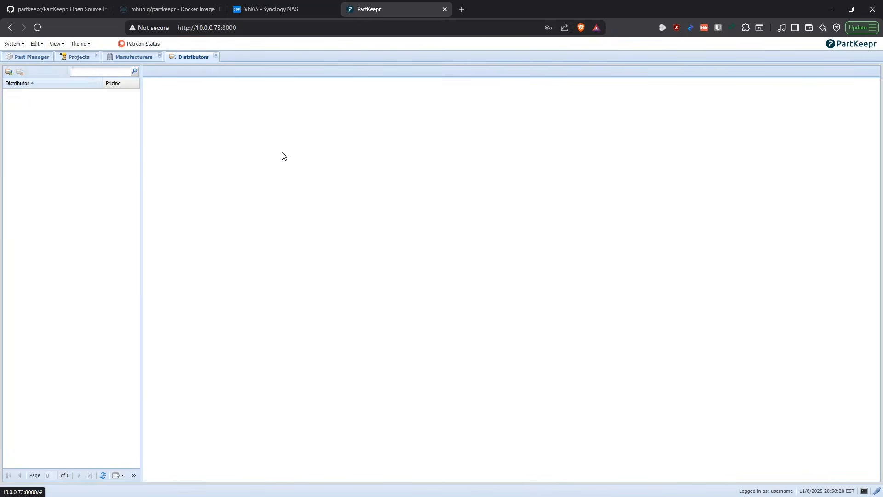
{"action": "left_click", "coordinate": [134, 57]}
{"action": "left_click", "coordinate": [78, 57]}
{"action": "left_click", "coordinate": [31, 56]}
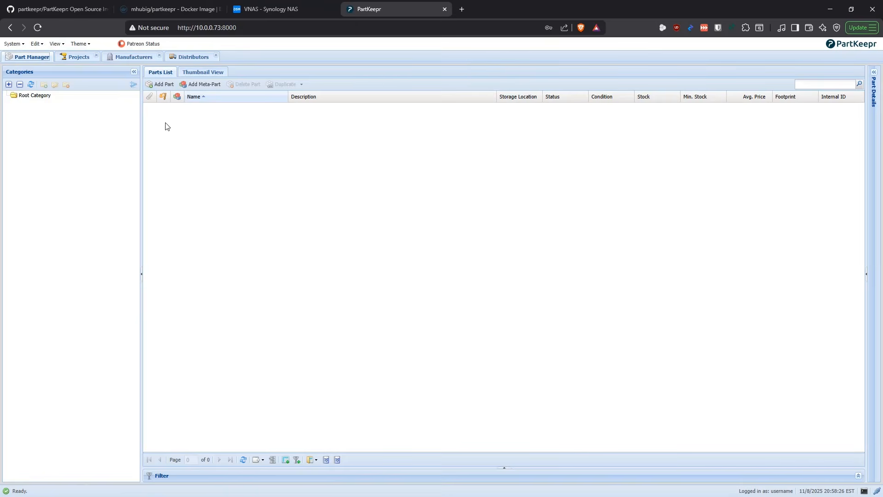
Step: Examine an enlarged Add Part form, including its basic data, distributors, manufacturers, part parameters and attachments, and close it without saving
{"action": "left_click", "coordinate": [161, 84]}
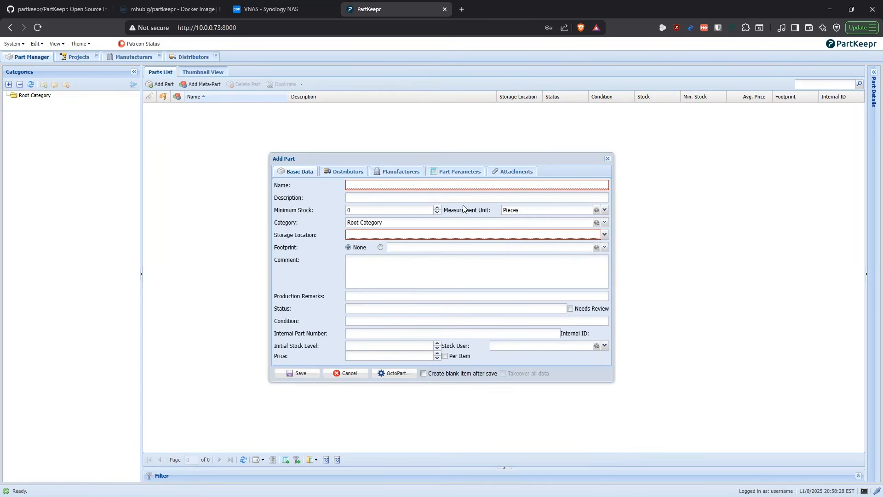
{"action": "left_click_drag", "start_coordinate": [614, 381], "coordinate": [765, 414]}
{"action": "left_click_drag", "start_coordinate": [550, 381], "coordinate": [552, 414]}
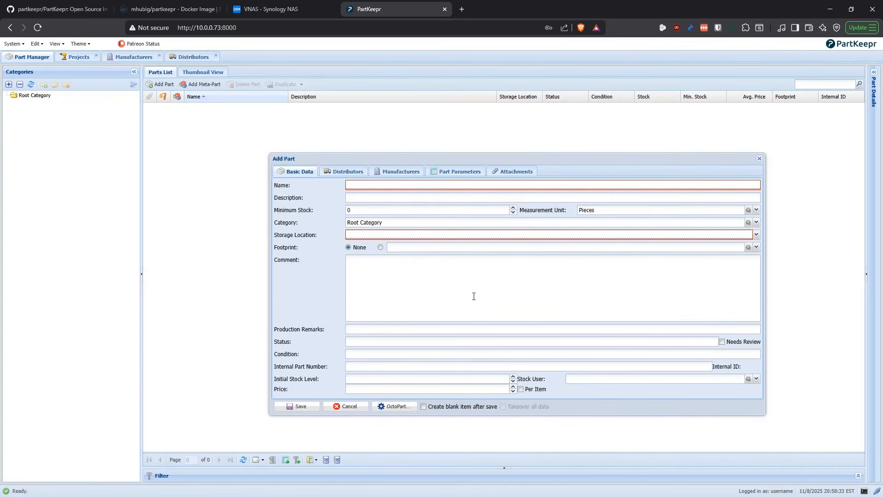
{"action": "left_click", "coordinate": [341, 172]}
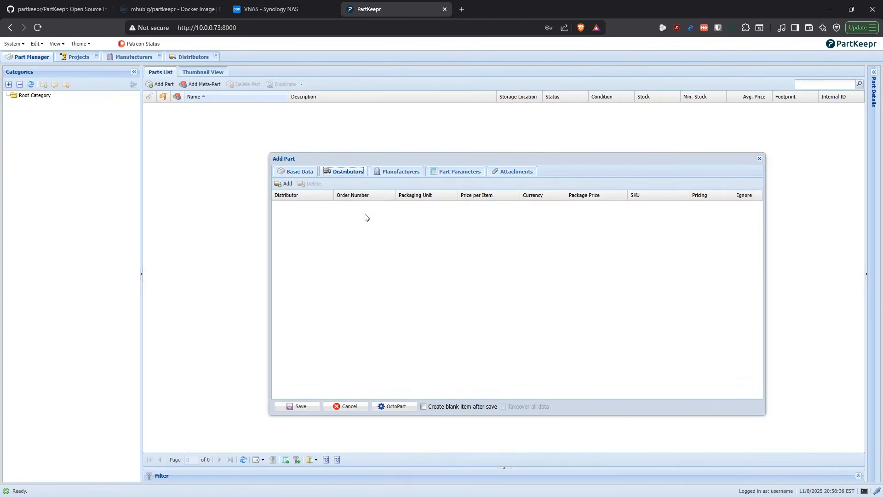
{"action": "left_click", "coordinate": [398, 172]}
{"action": "left_click", "coordinate": [458, 172]}
{"action": "left_click", "coordinate": [506, 172]}
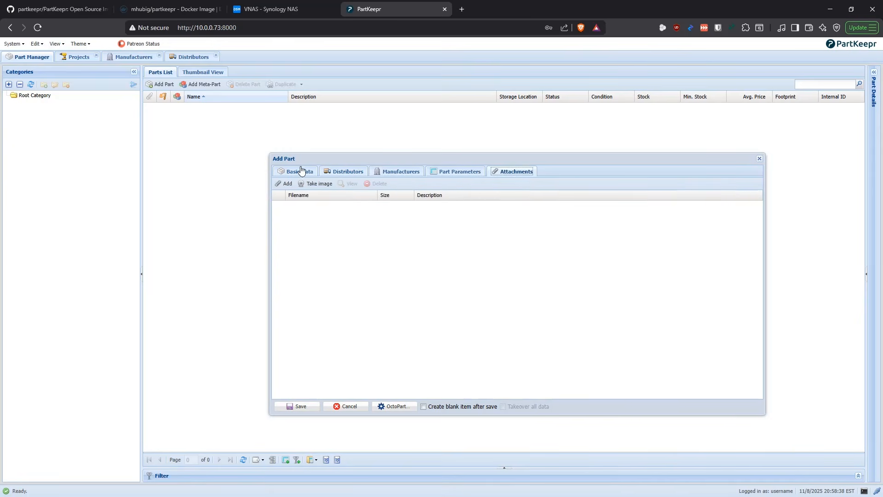
{"action": "left_click", "coordinate": [301, 172]}
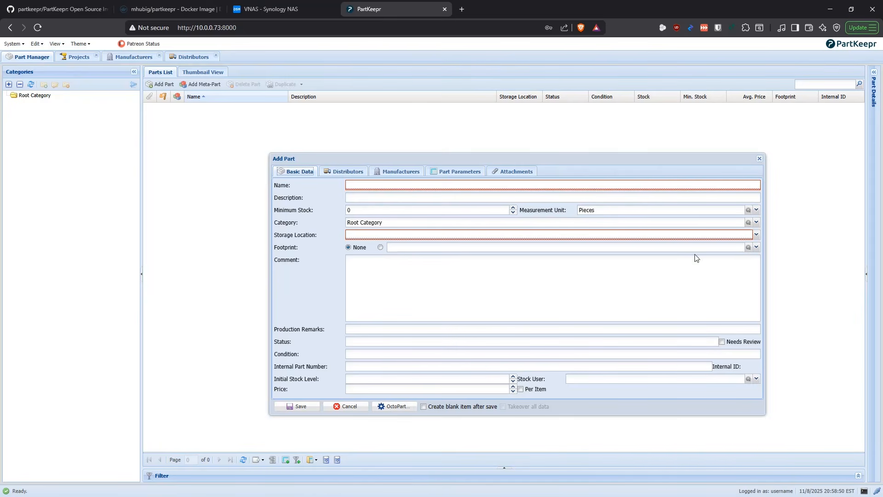
{"action": "left_click", "coordinate": [759, 158]}
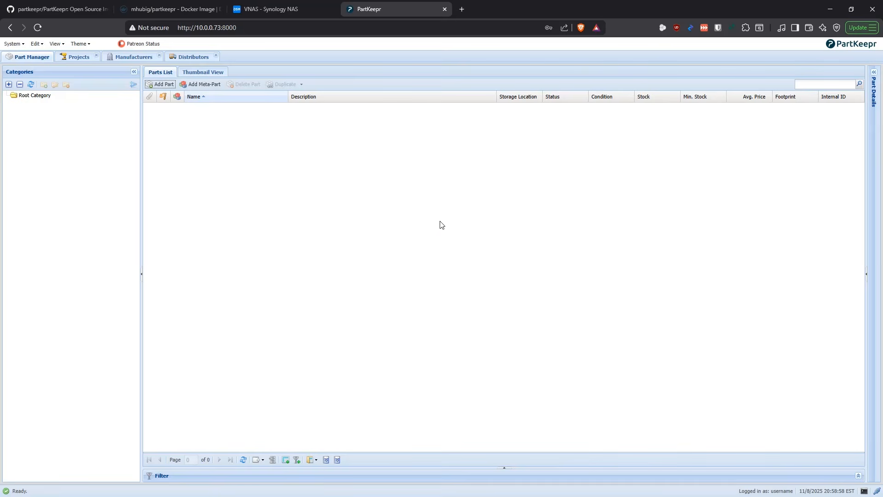
Step: Close the Projects, Manufacturers and Distributors pages, leaving only the Part Manager open
{"action": "left_click", "coordinate": [96, 55]}
{"action": "left_click", "coordinate": [112, 56]}
{"action": "left_click", "coordinate": [113, 55]}
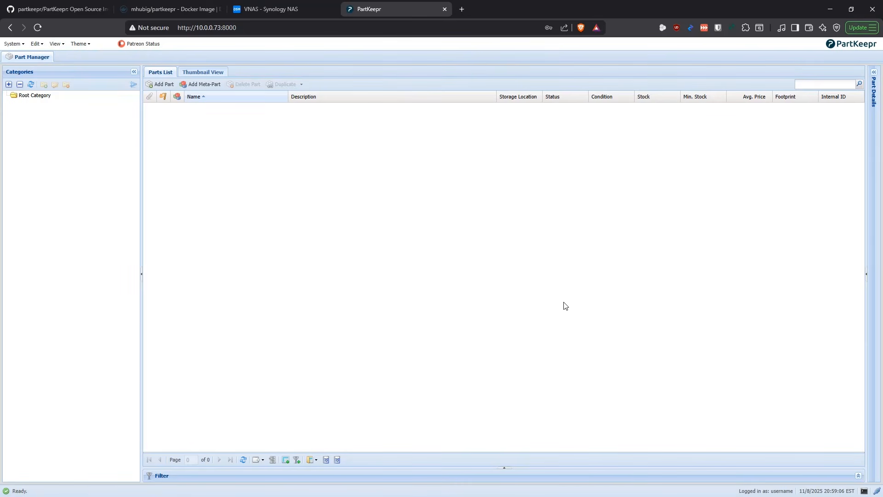